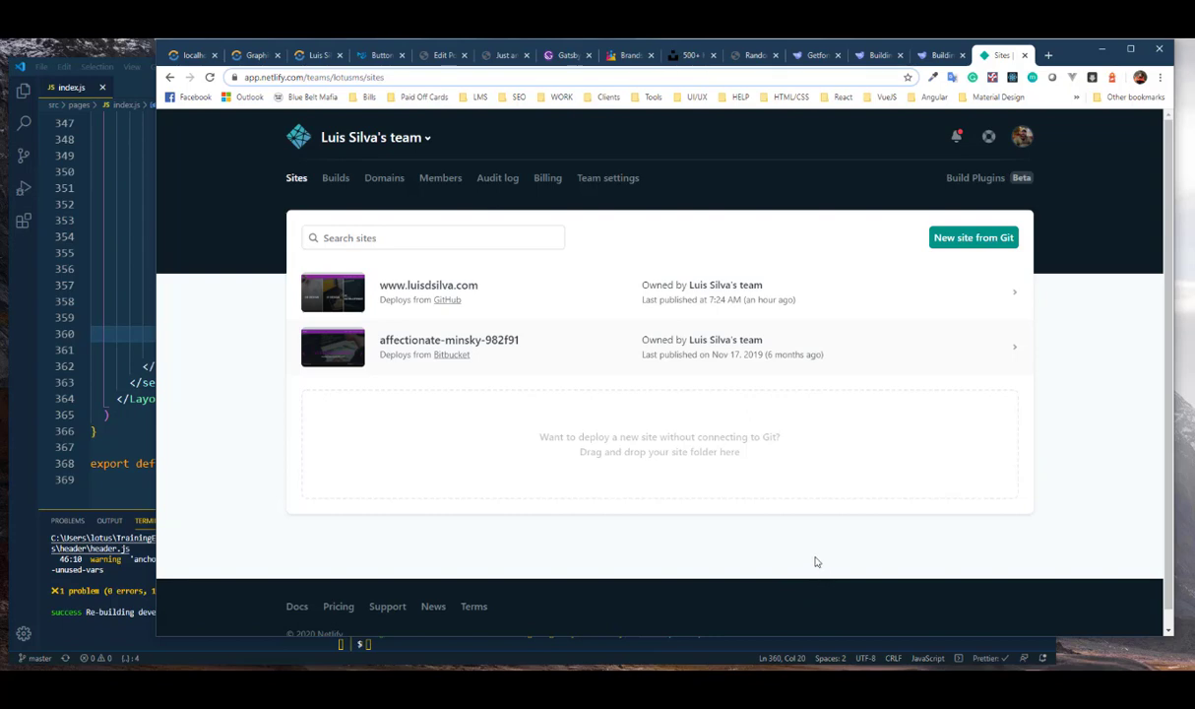
# Step: Open the team's billing page and review its current services, invoices and billing details
pyautogui.click(549, 179)
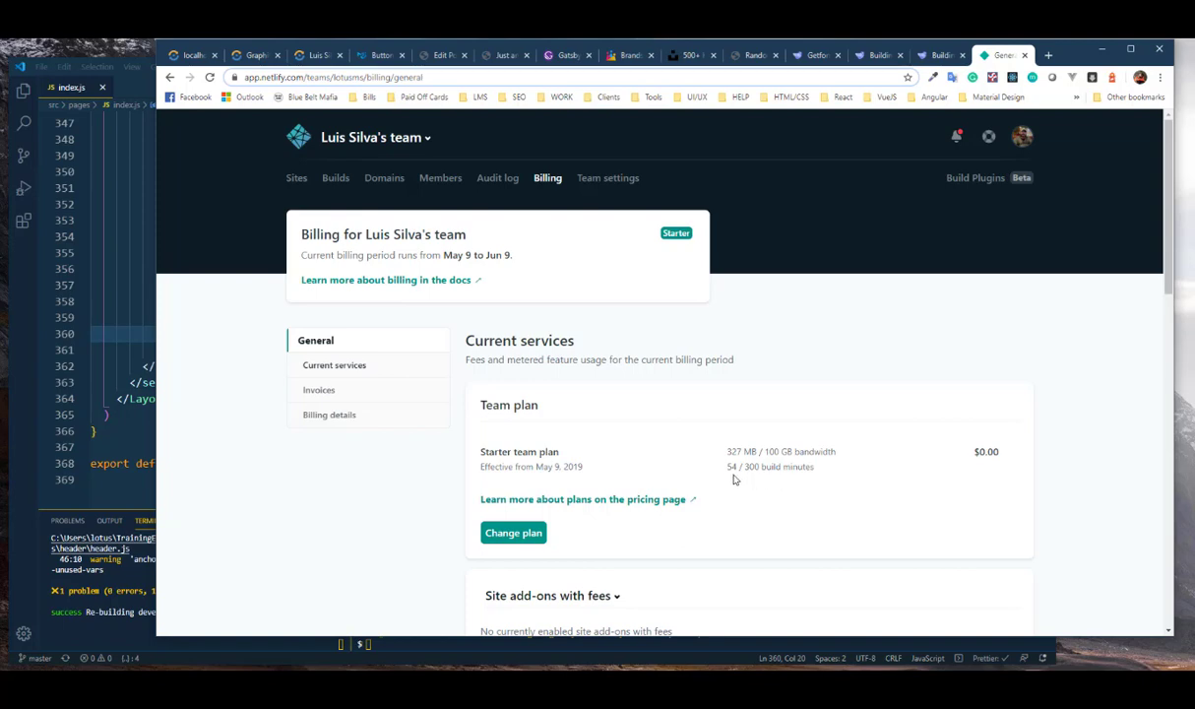
pyautogui.scroll(-5, 772, 498)
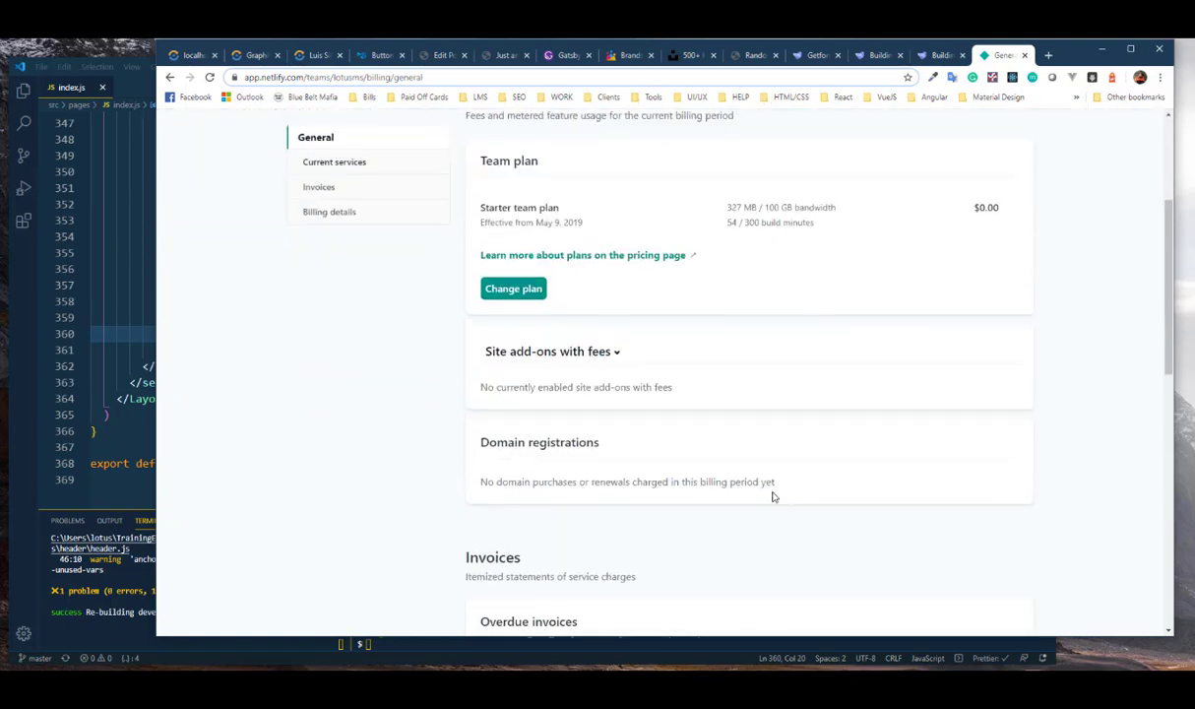
pyautogui.scroll(-2, 774, 496)
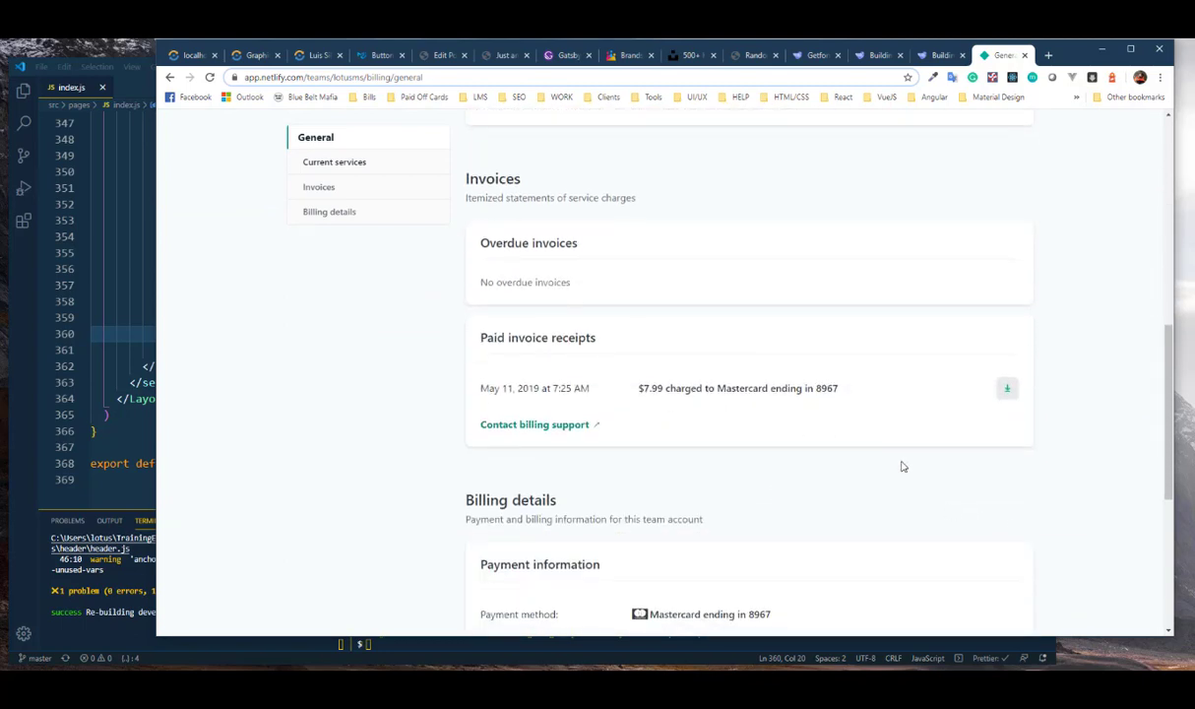
pyautogui.scroll(-2, 903, 467)
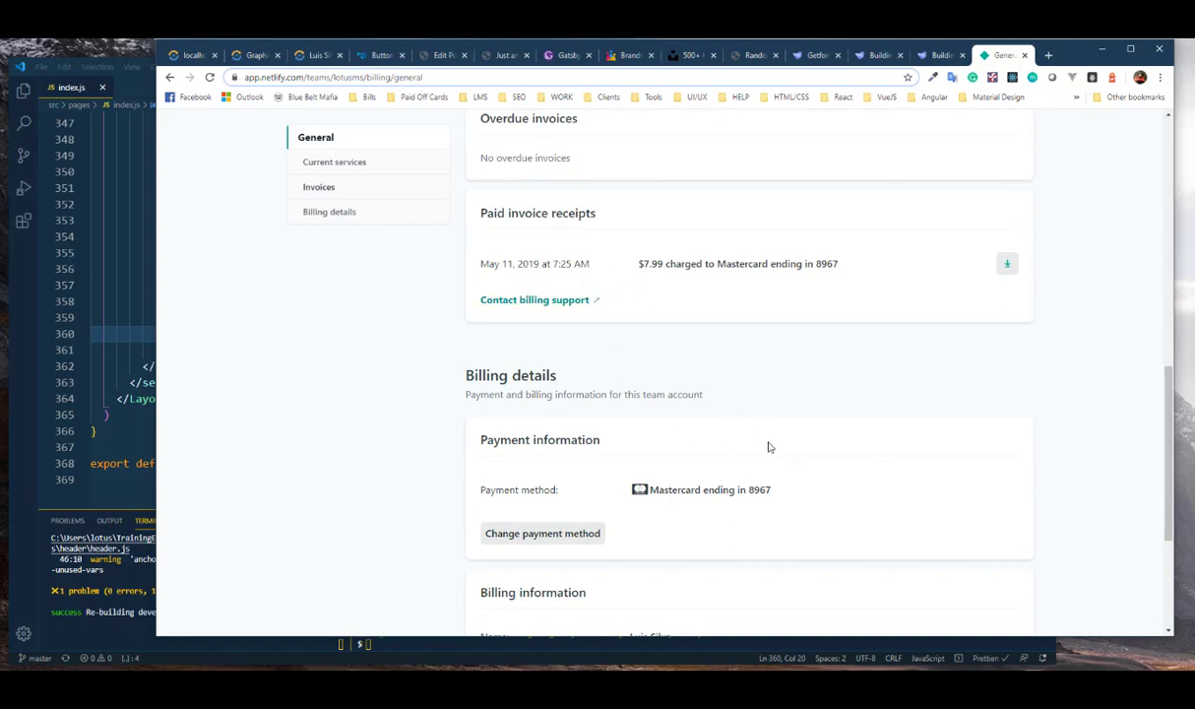
pyautogui.scroll(-1, 727, 459)
pyautogui.scroll(-3, 727, 459)
pyautogui.scroll(5, 725, 456)
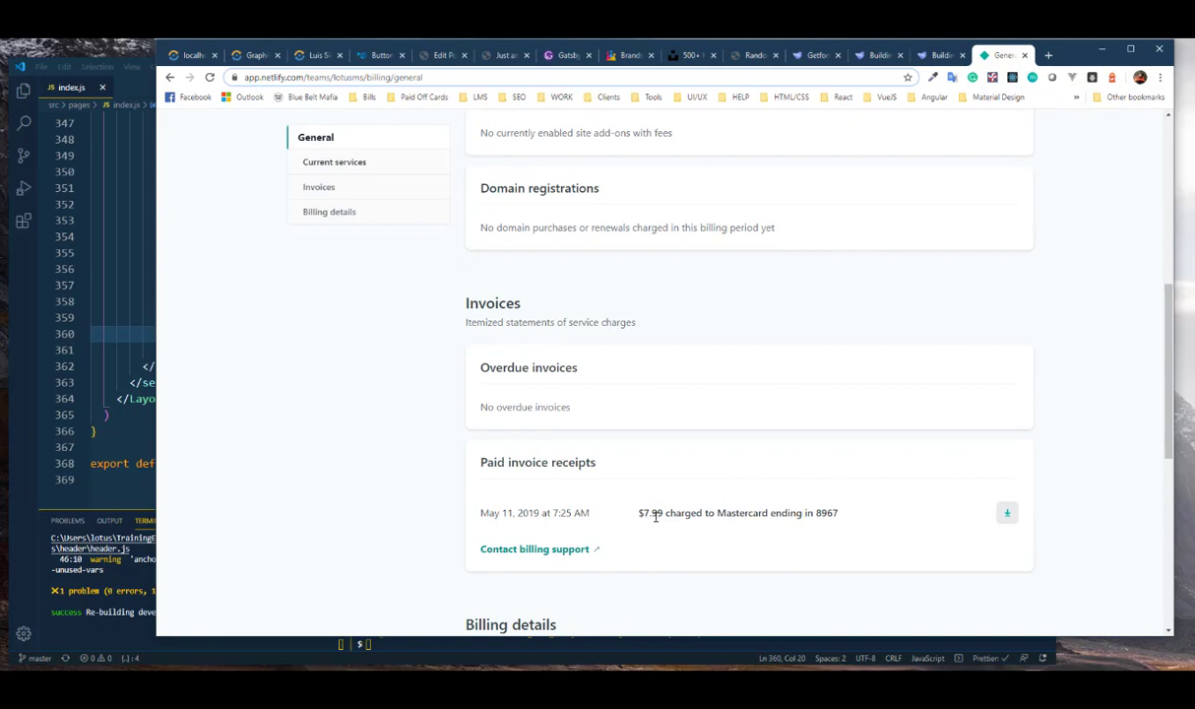
pyautogui.scroll(2, 920, 540)
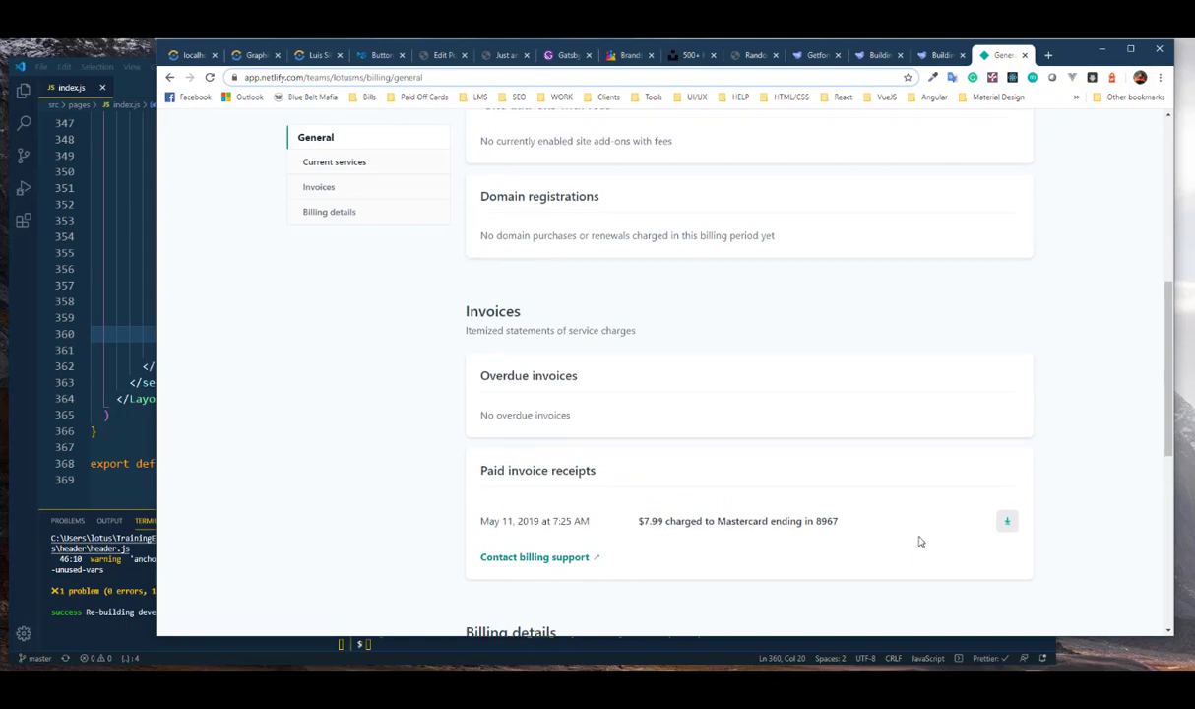
pyautogui.scroll(4, 940, 539)
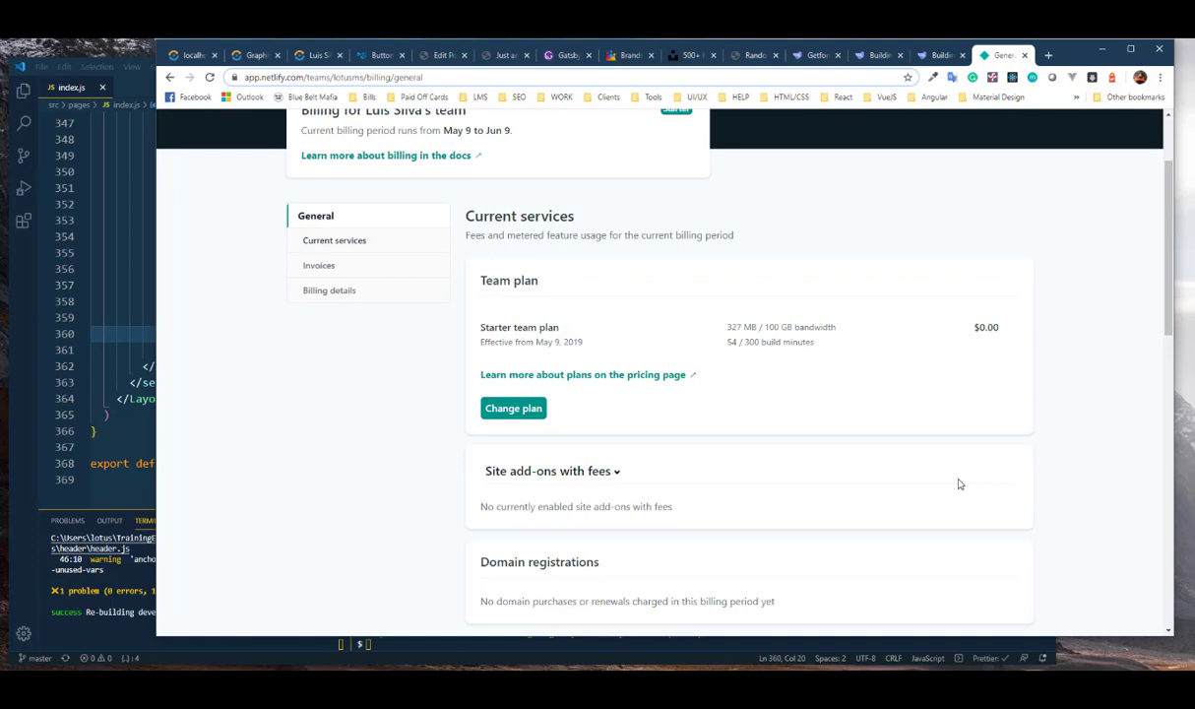
pyautogui.scroll(2, 836, 521)
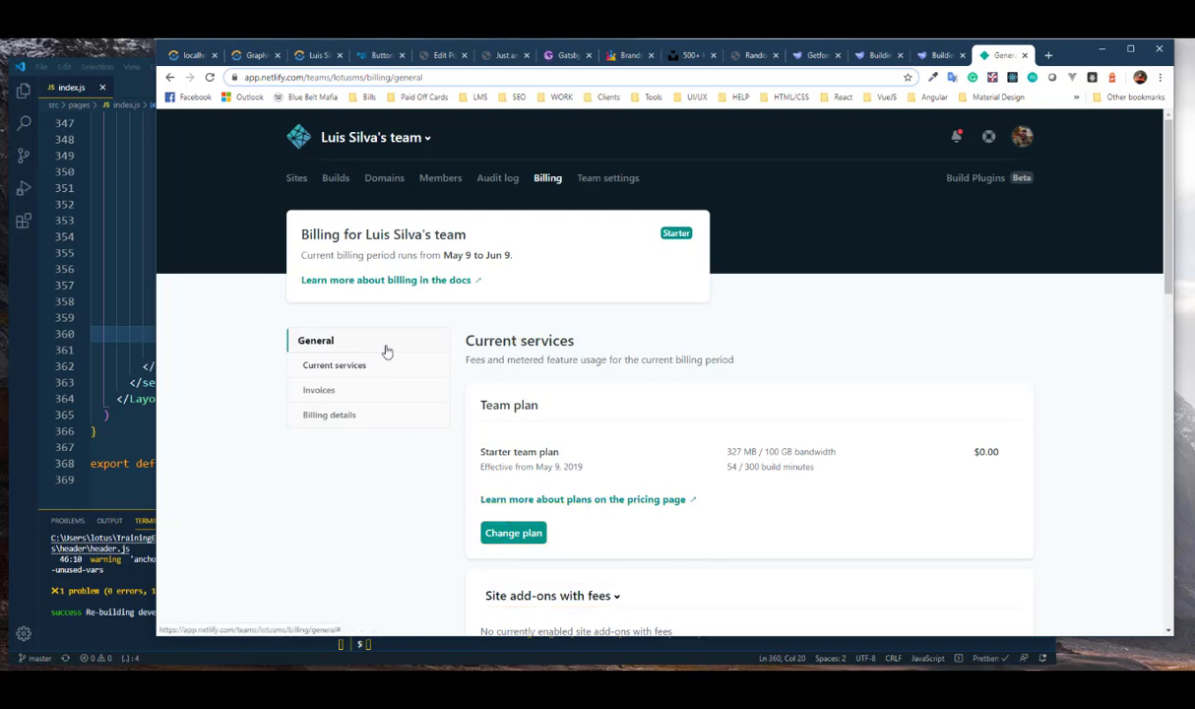
# Step: Open the settings of the site that deploys from GitHub and review its general site details
pyautogui.click(297, 142)
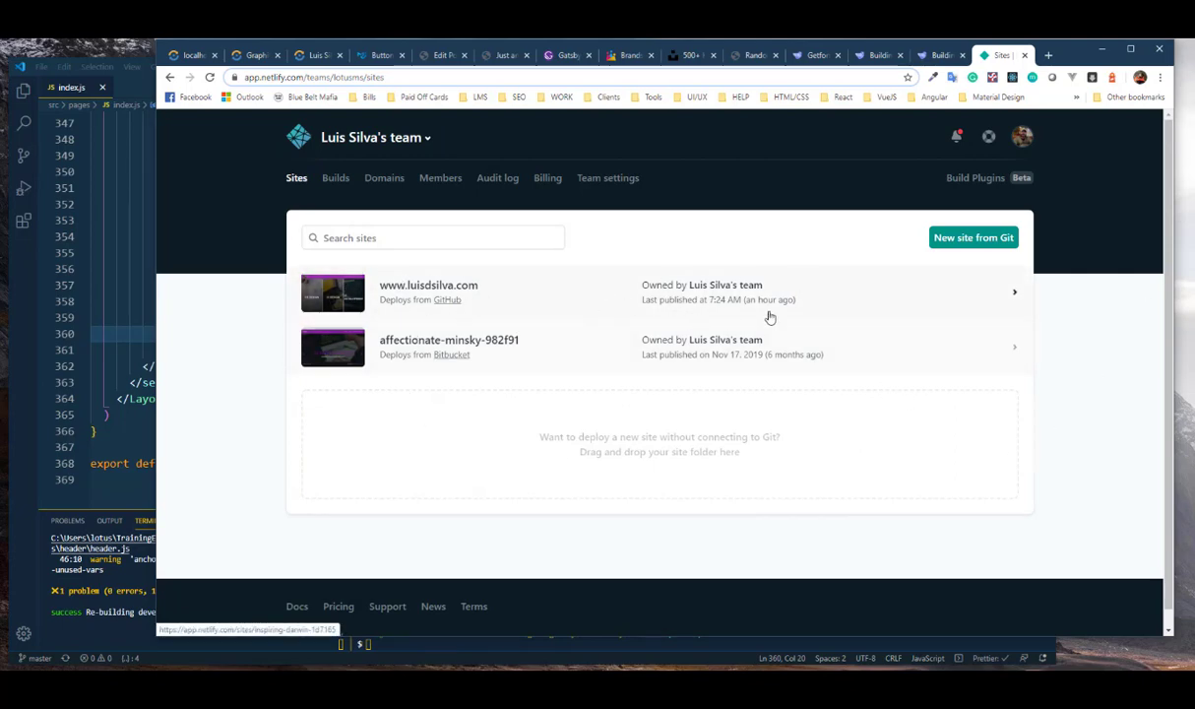
pyautogui.click(537, 303)
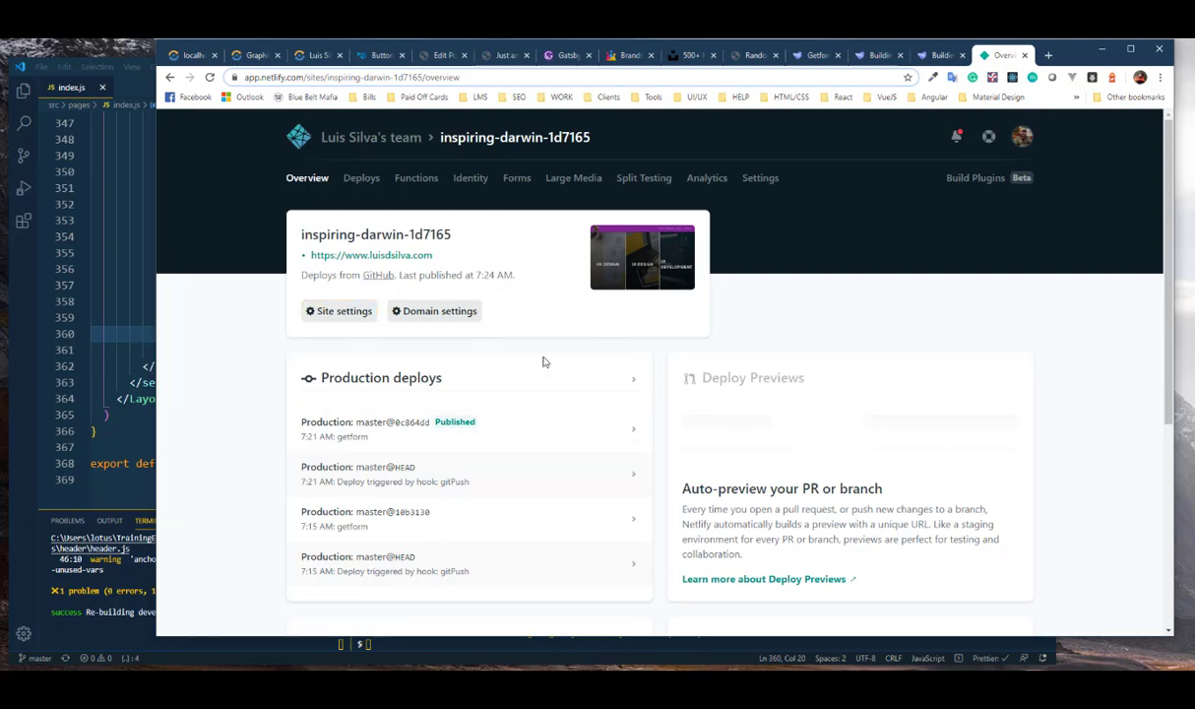
pyautogui.click(346, 317)
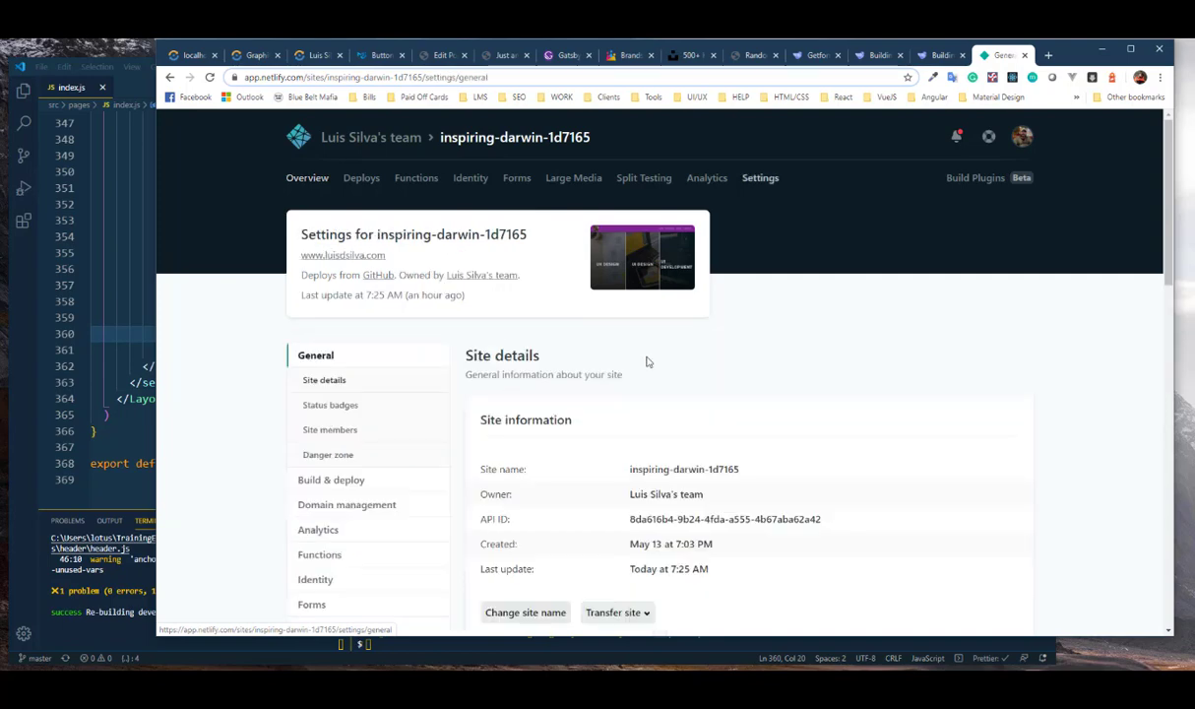
pyautogui.scroll(-3, 989, 445)
pyautogui.scroll(-2, 989, 445)
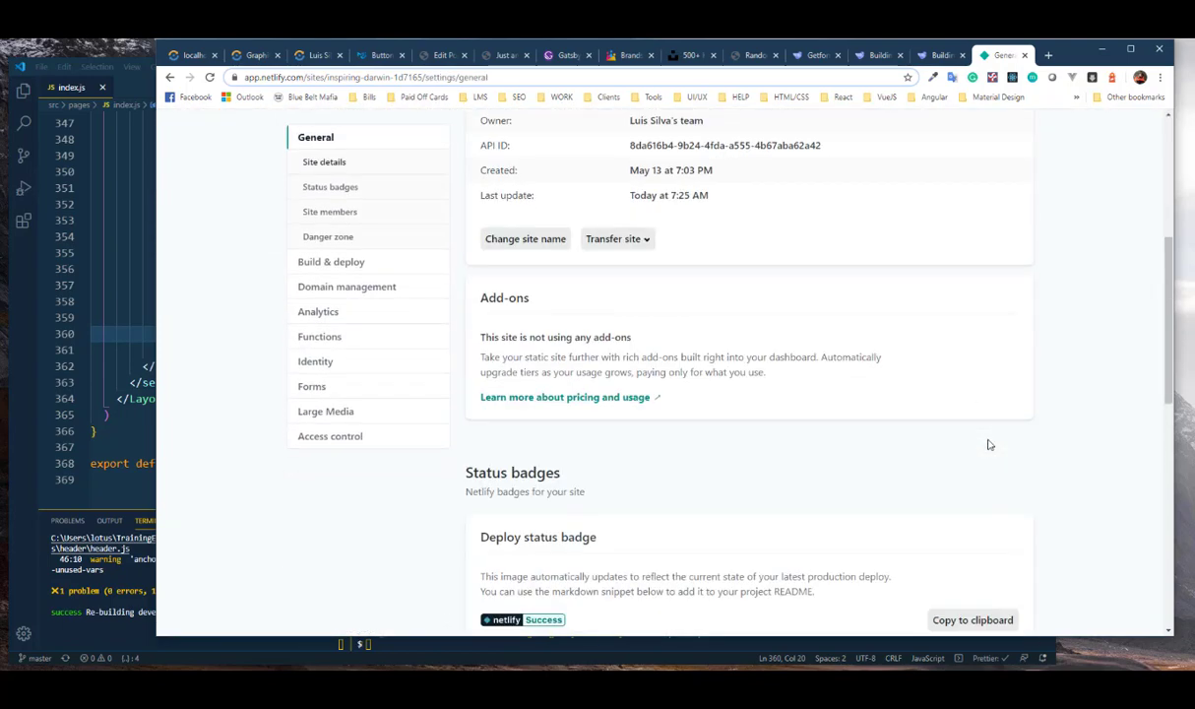
pyautogui.scroll(5, 990, 445)
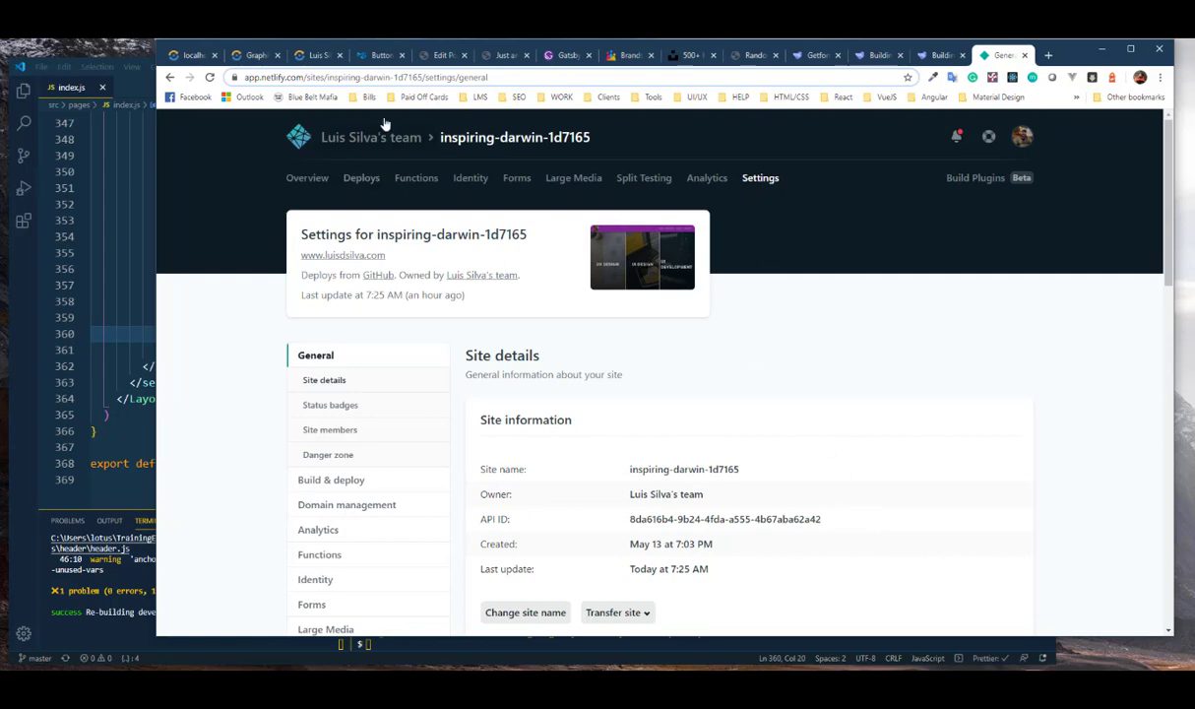
# Step: Compare the live portfolio site's domain and secure connection with the Netlify site name, ending on the site's general settings
pyautogui.click(313, 55)
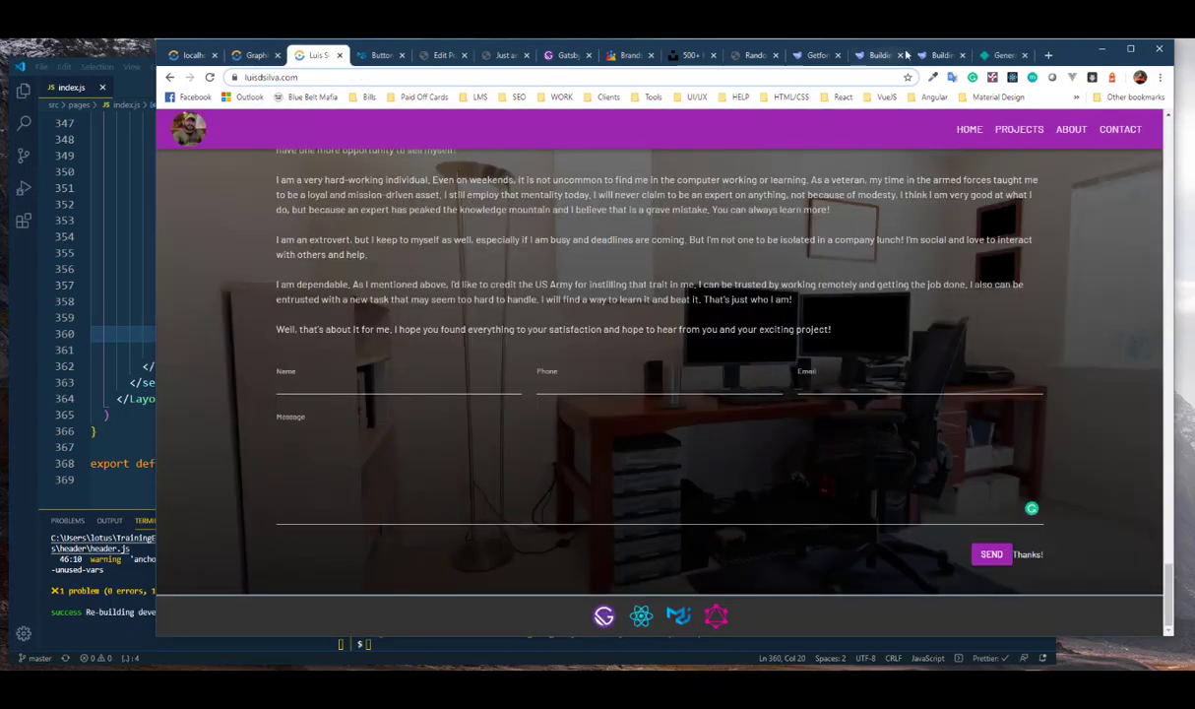
pyautogui.click(997, 56)
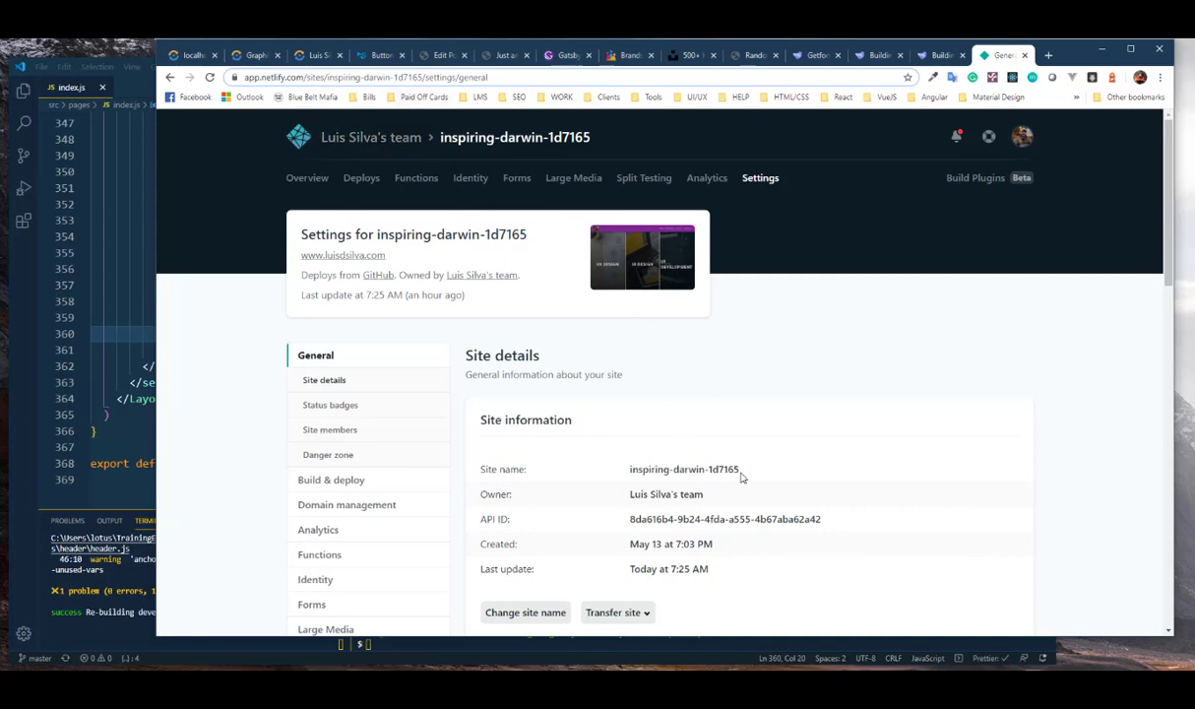
pyautogui.click(315, 55)
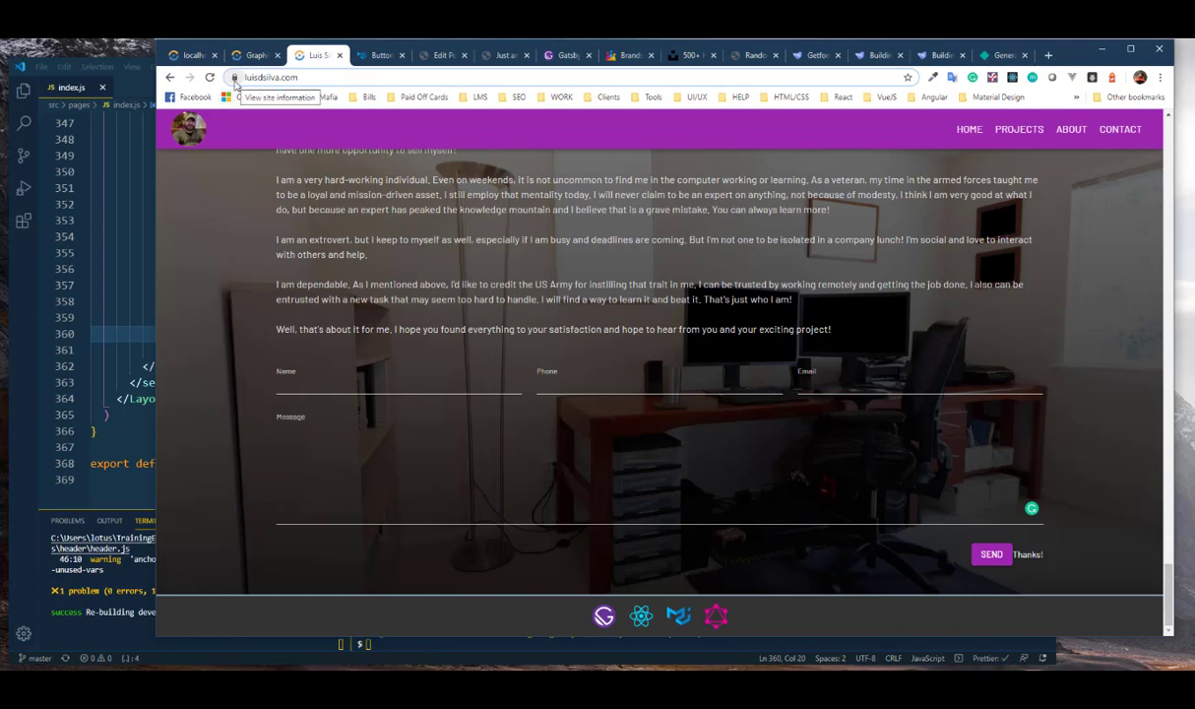
pyautogui.click(996, 55)
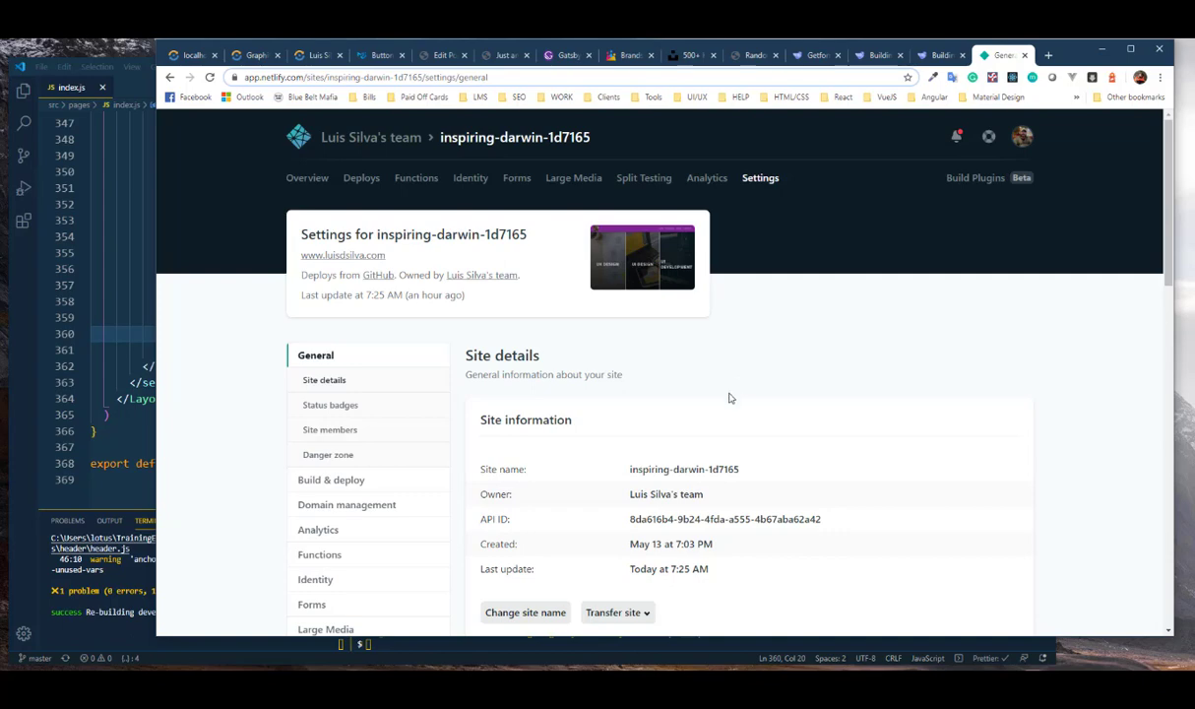
# Step: Open the Build & deploy settings and examine the repository, build command and publish directory under Continuous Deployment
pyautogui.click(369, 505)
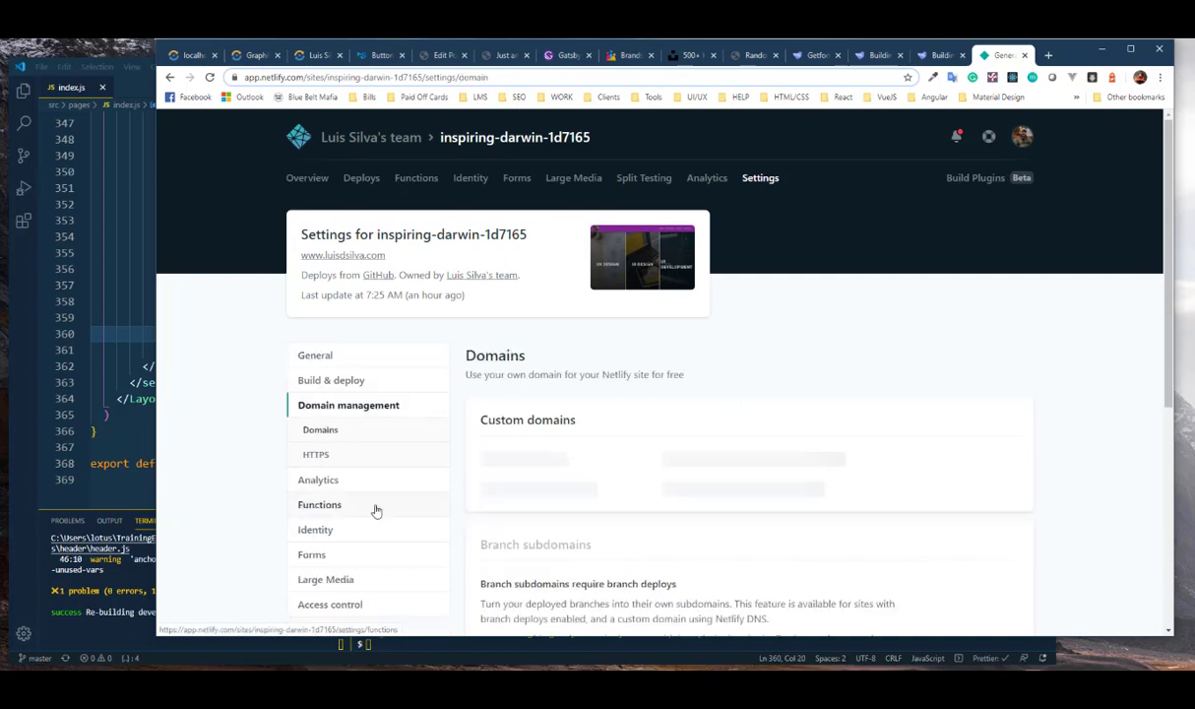
pyautogui.click(356, 385)
pyautogui.scroll(-2, 889, 490)
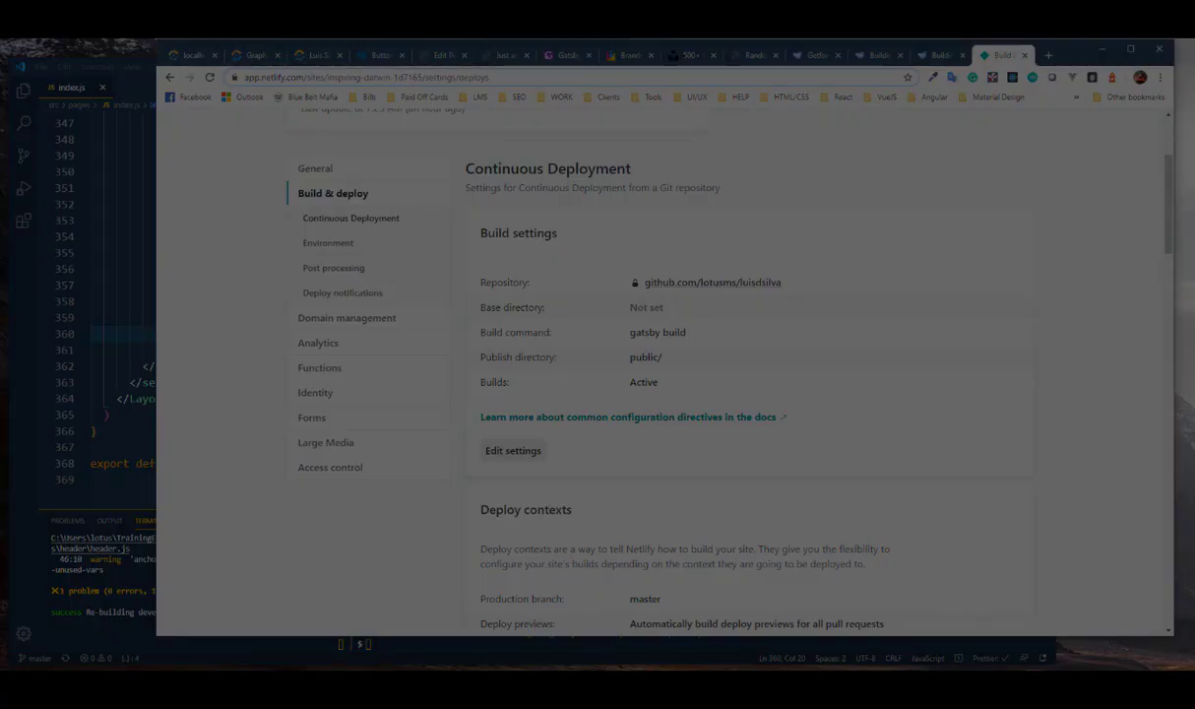
pyautogui.moveTo(467, 246); pyautogui.dragTo(890, 480)
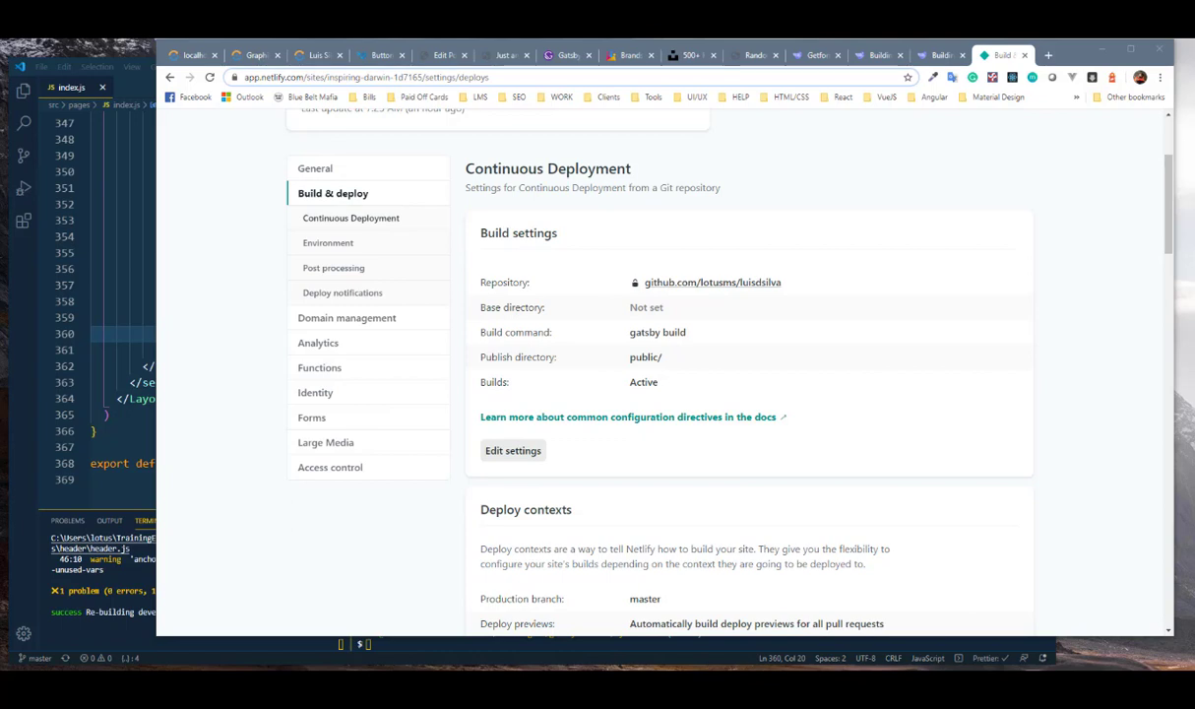
pyautogui.click(226, 363)
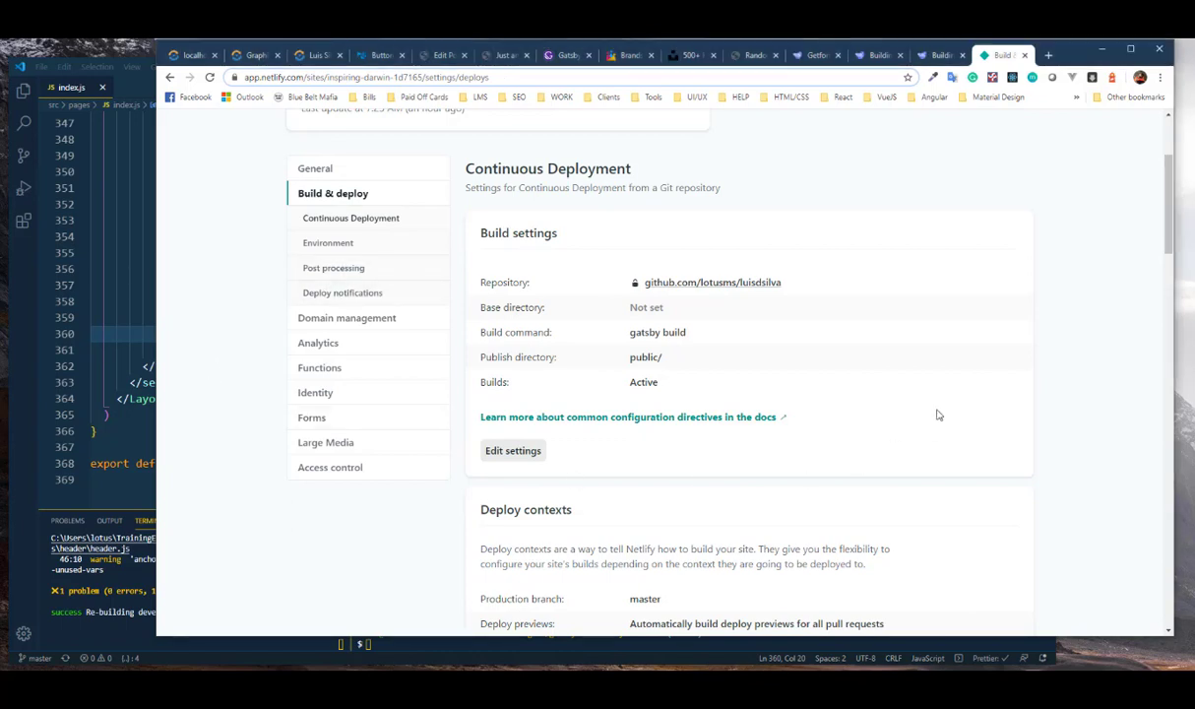
# Step: Open Domain management and review the custom domains and the HTTPS certificate details
pyautogui.click(338, 319)
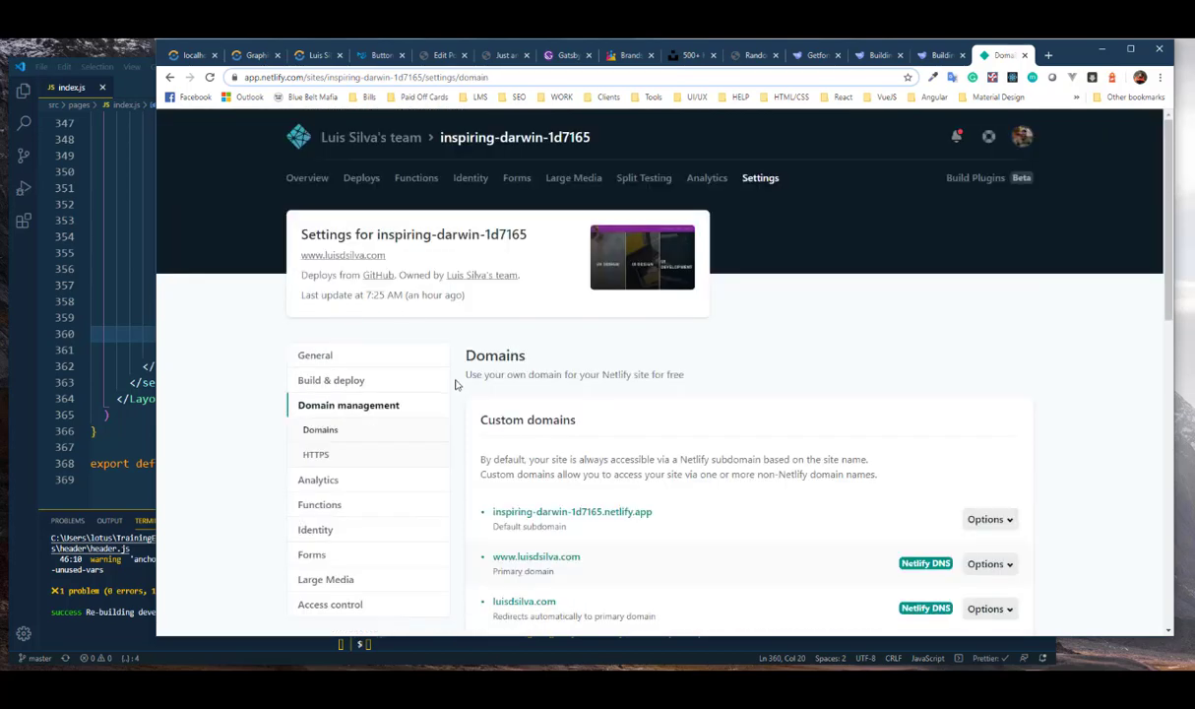
pyautogui.scroll(-3, 483, 466)
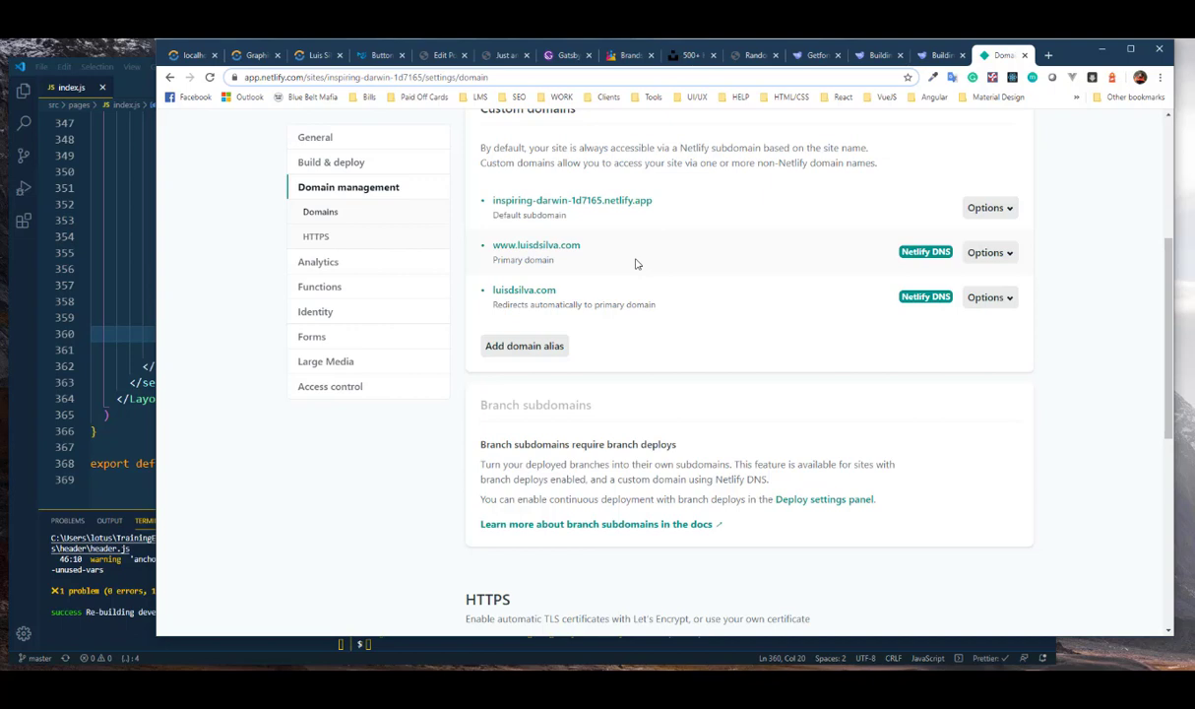
pyautogui.scroll(-5, 692, 263)
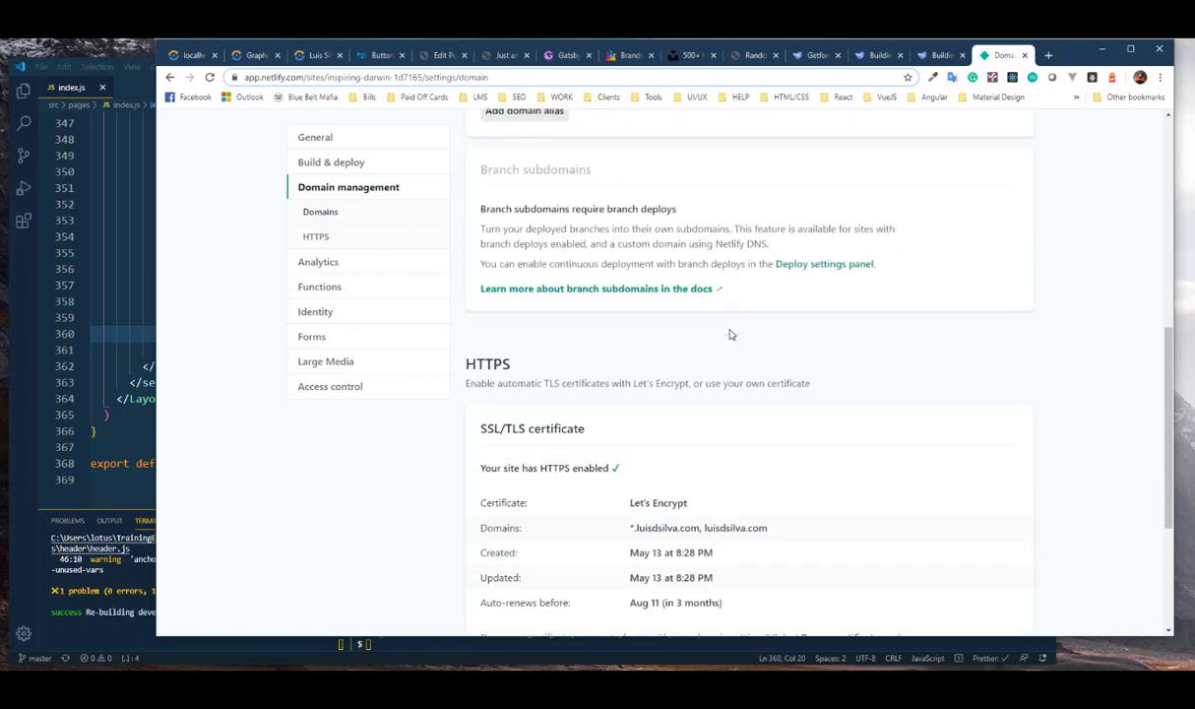
pyautogui.scroll(-1, 758, 357)
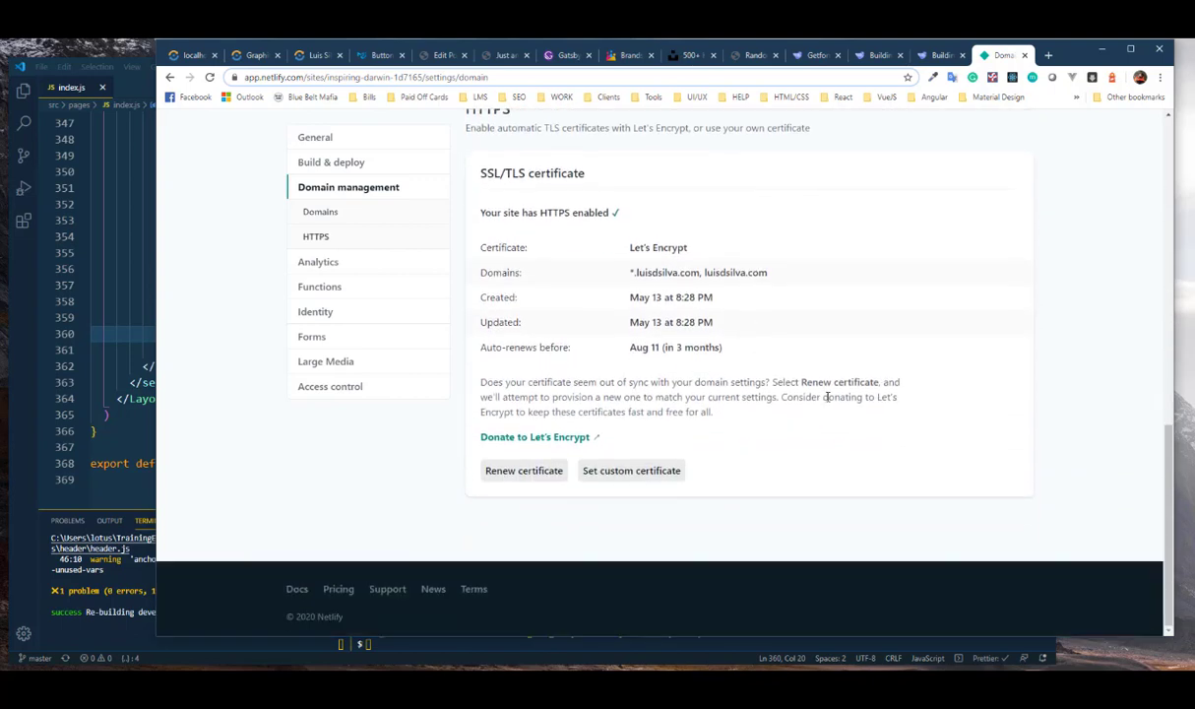
pyautogui.scroll(5, 1032, 312)
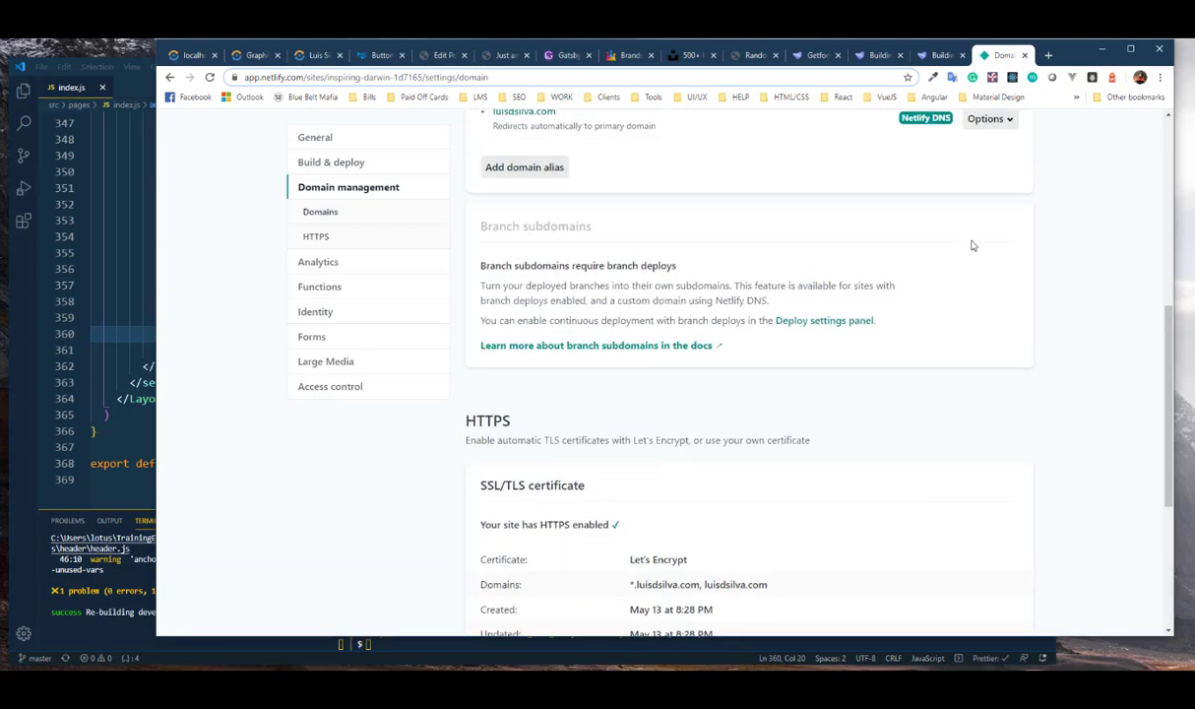
pyautogui.scroll(-2, 843, 384)
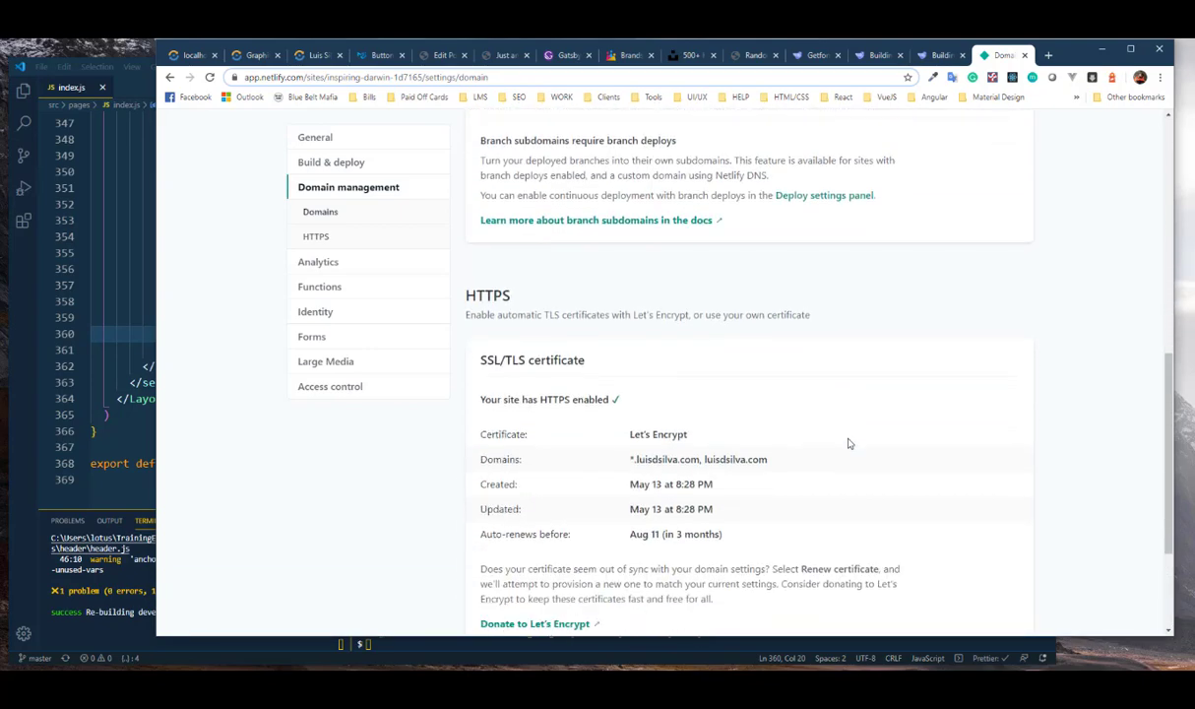
pyautogui.scroll(-1, 651, 411)
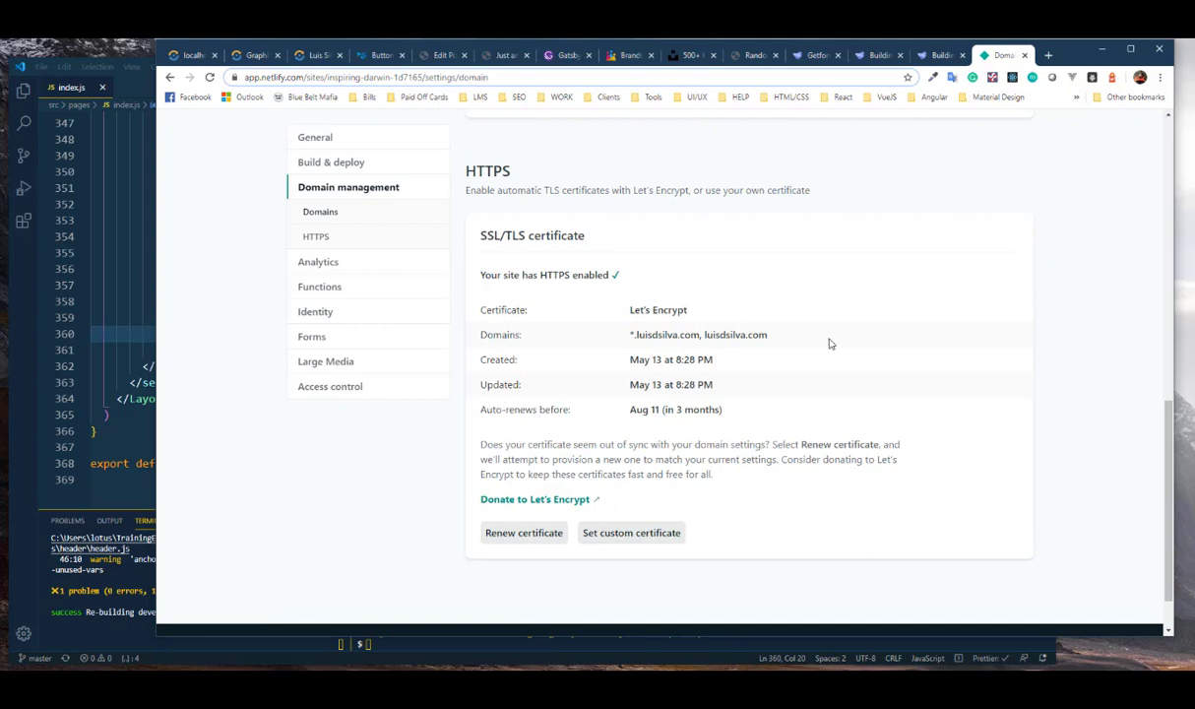
# Step: Look through the site's Analytics, Functions and Identity settings
pyautogui.click(363, 264)
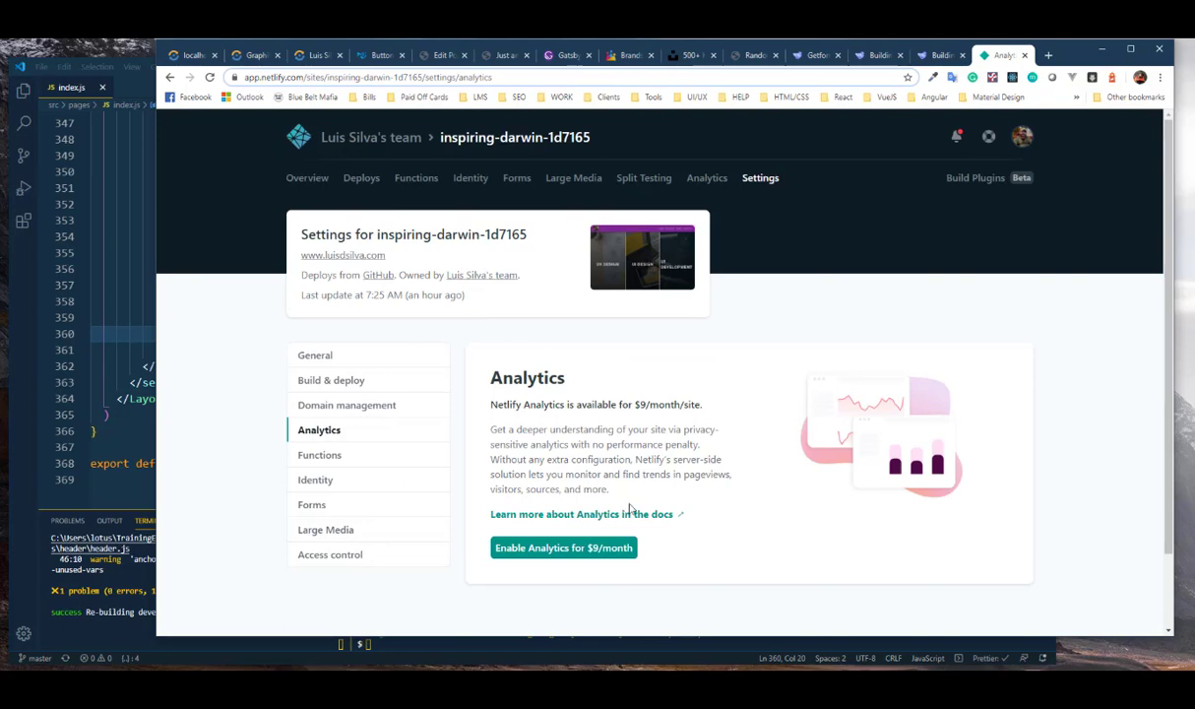
pyautogui.click(631, 556)
pyautogui.click(371, 456)
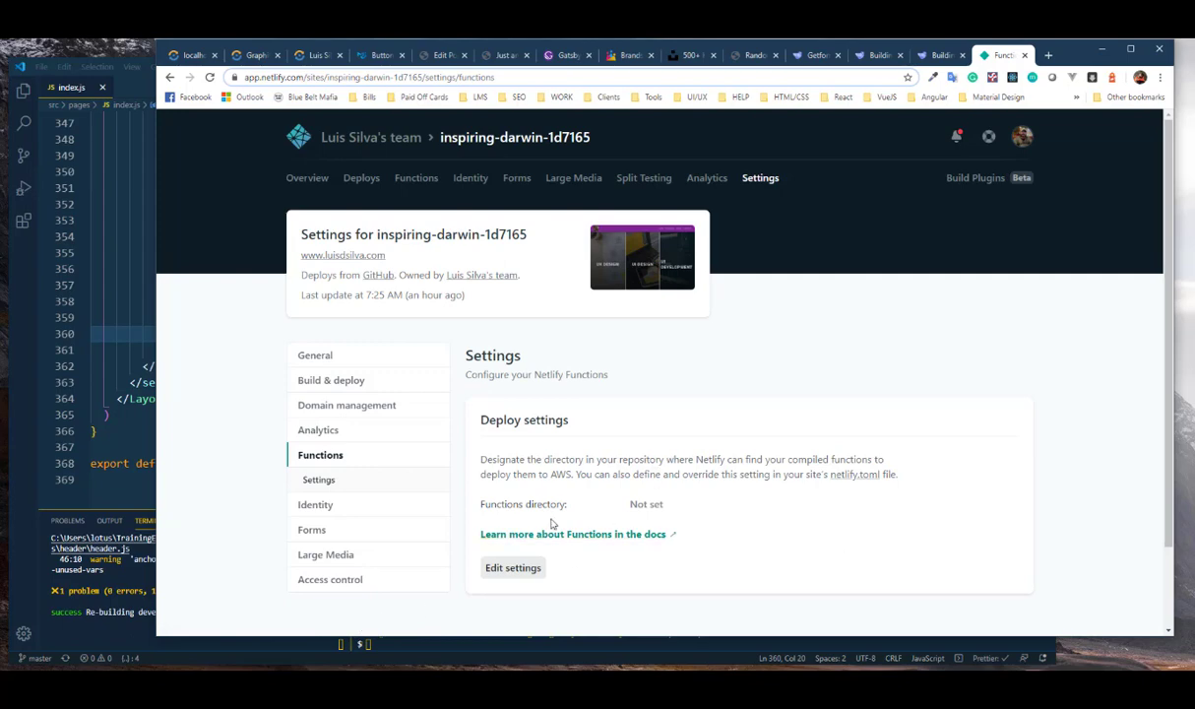
pyautogui.click(348, 504)
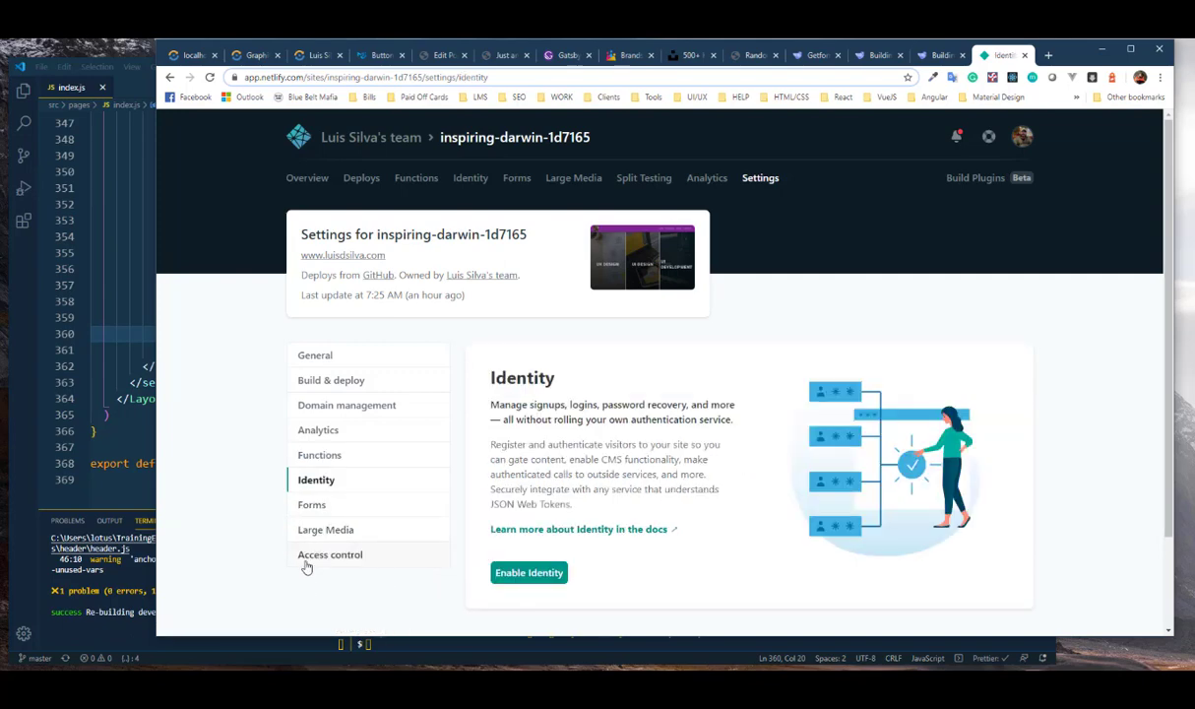
# Step: Look through the Forms, Large Media and Access control settings, including visitor access and OAuth providers
pyautogui.click(340, 506)
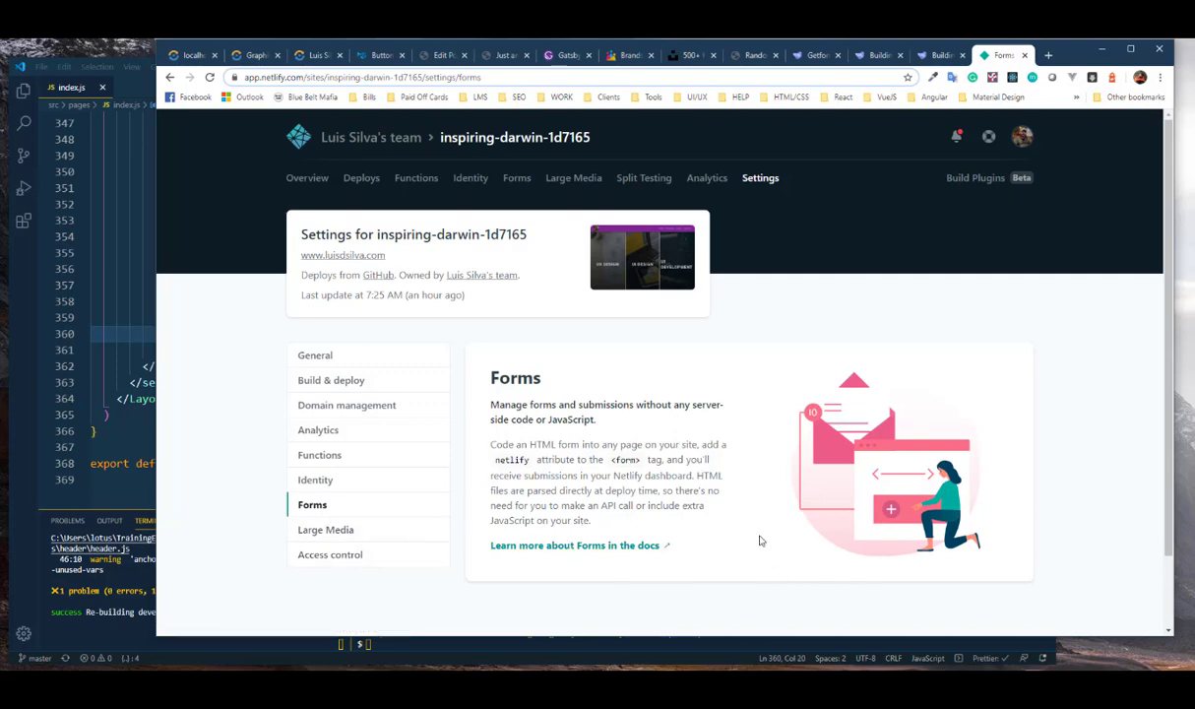
pyautogui.click(350, 528)
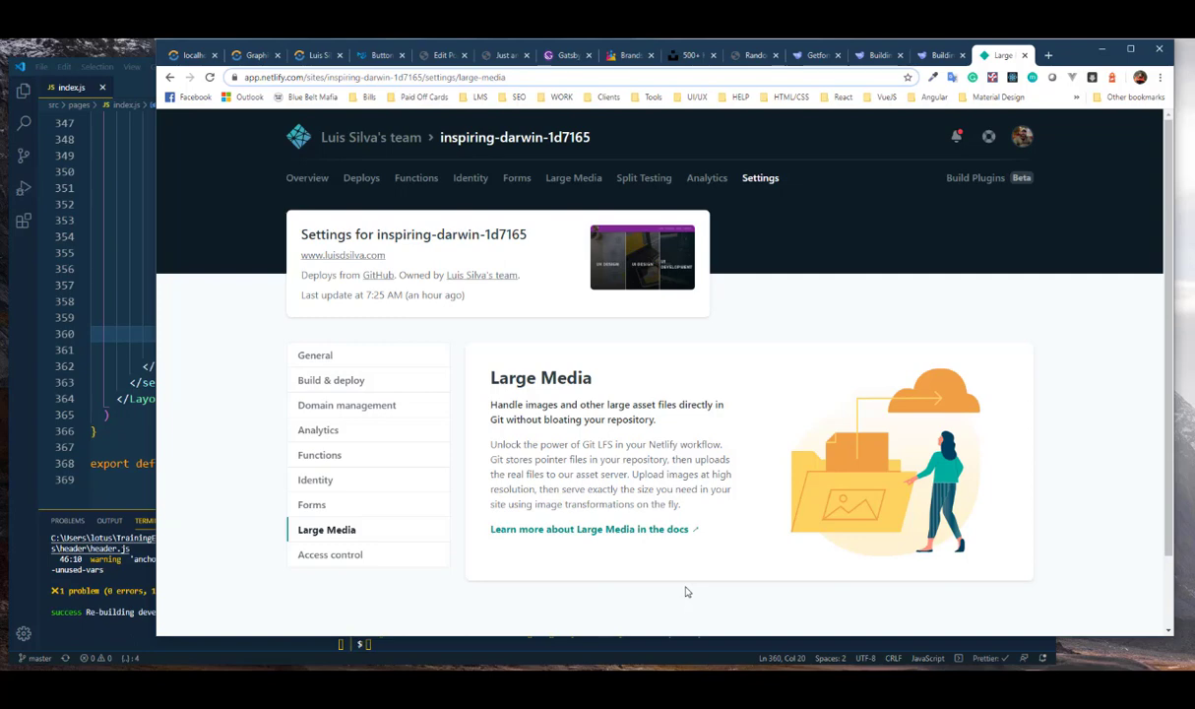
pyautogui.click(398, 564)
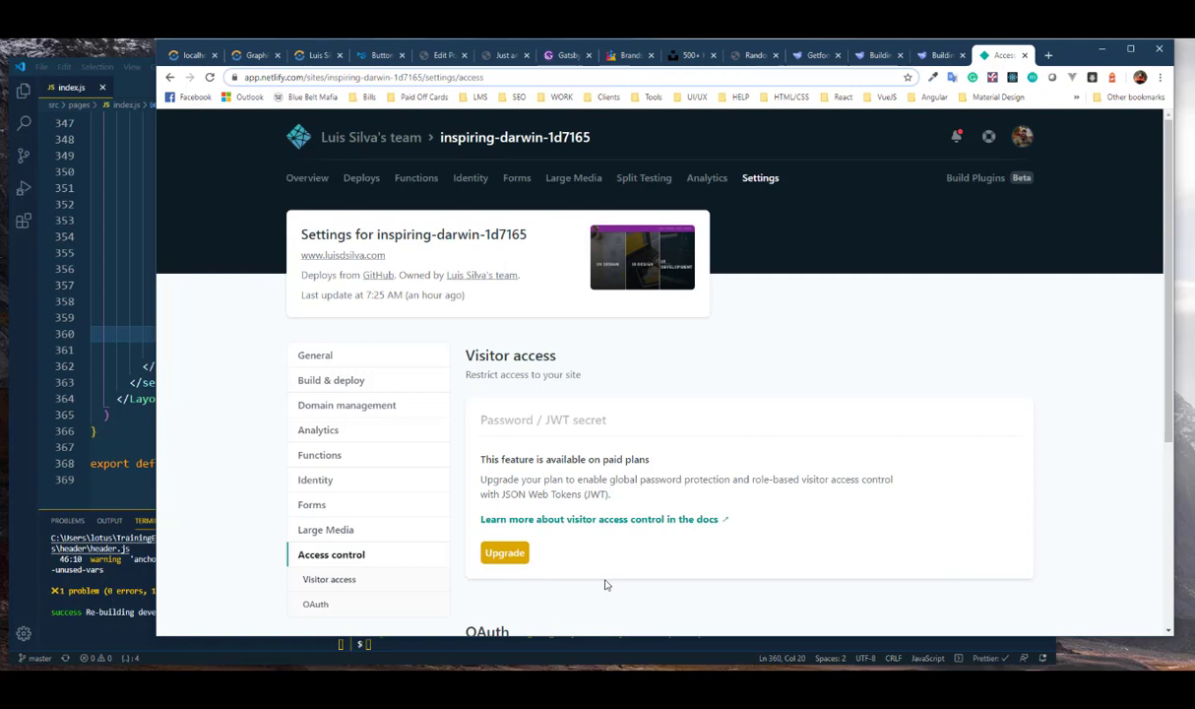
pyautogui.scroll(-3, 590, 492)
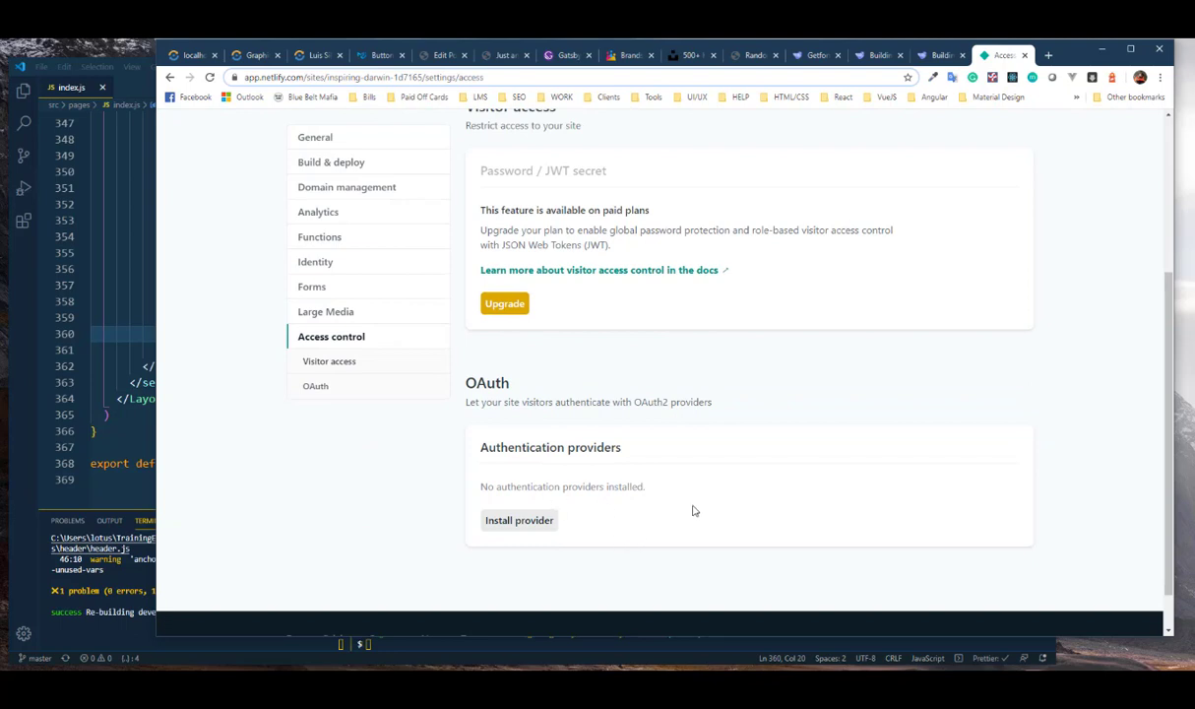
# Step: Reopen the Build & deploy settings and examine the deploy contexts, build hooks, deploy key, build image and environment variables
pyautogui.scroll(3, 708, 402)
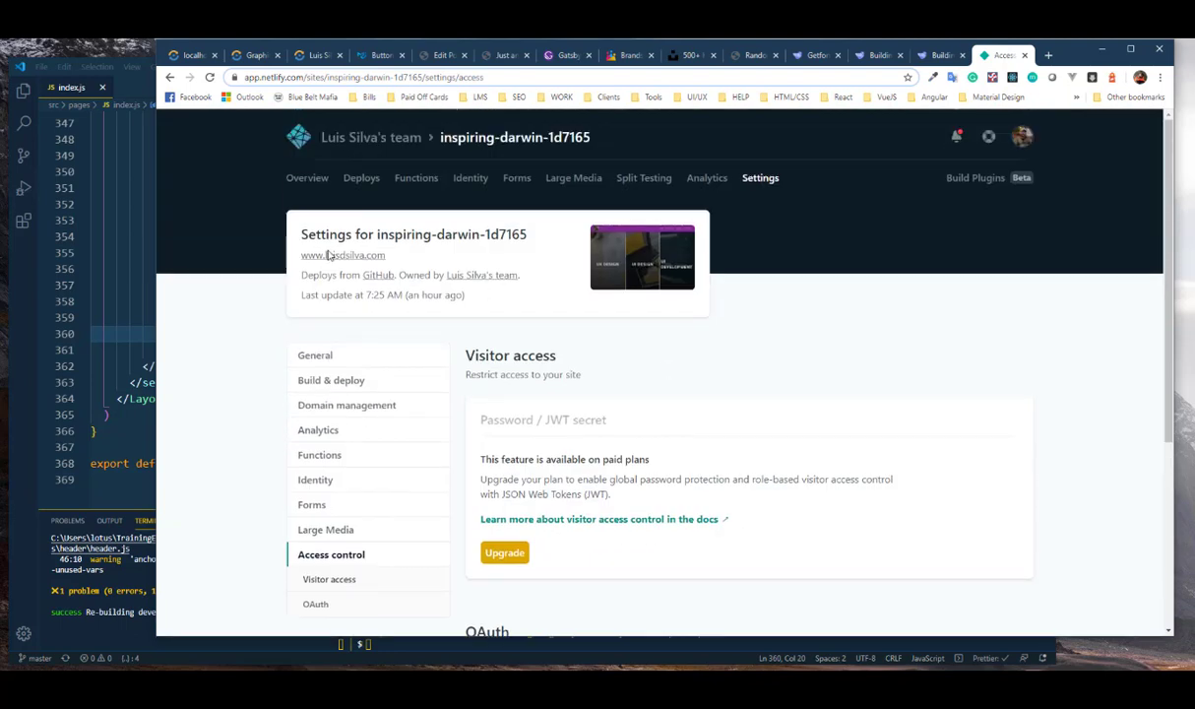
pyautogui.click(385, 383)
pyautogui.scroll(-5, 747, 467)
pyautogui.scroll(-1, 750, 464)
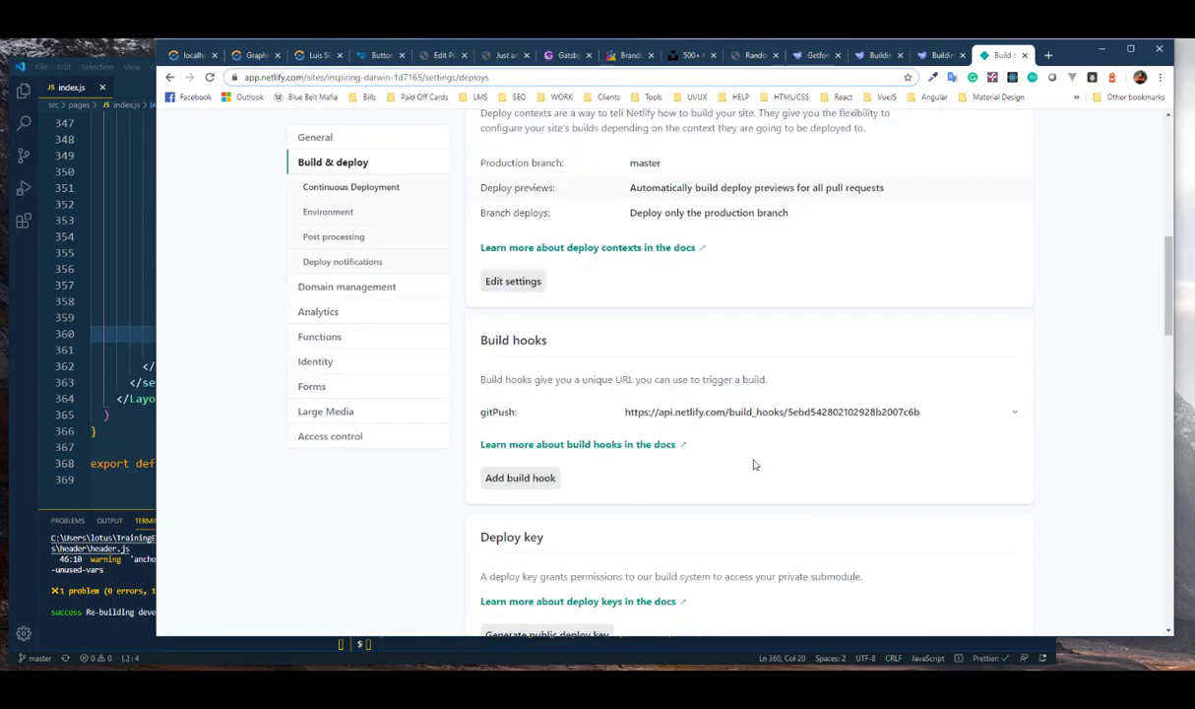
pyautogui.scroll(-5, 758, 462)
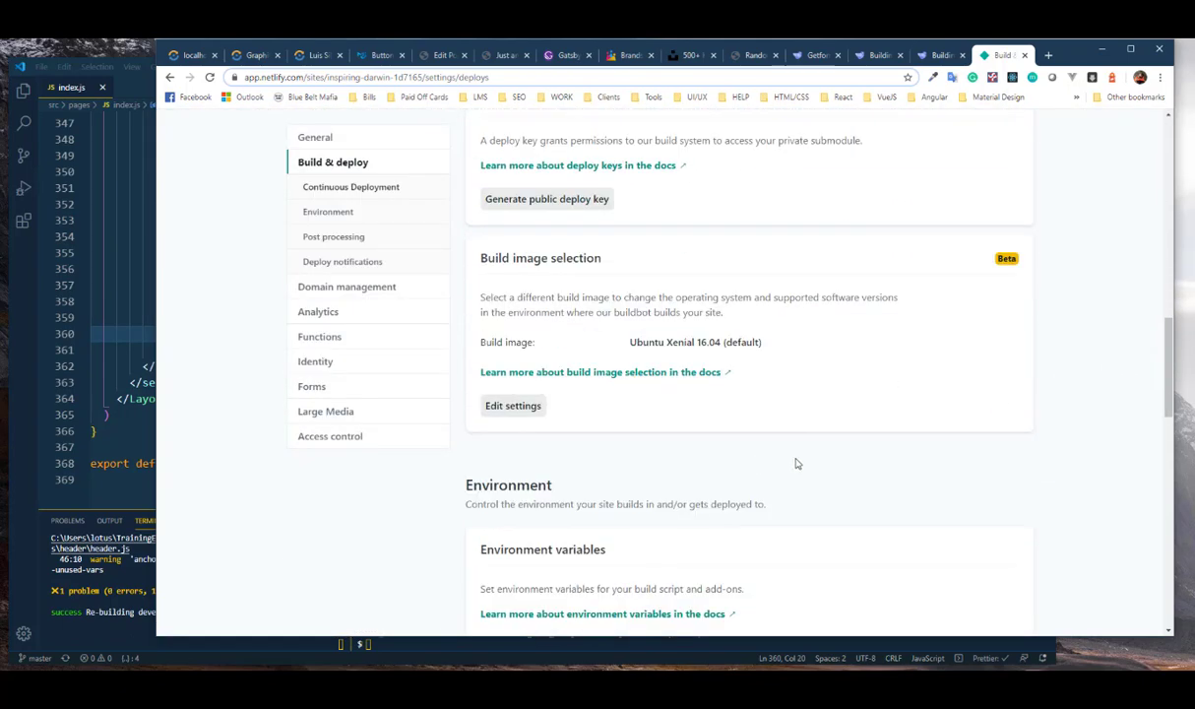
pyautogui.scroll(-4, 800, 463)
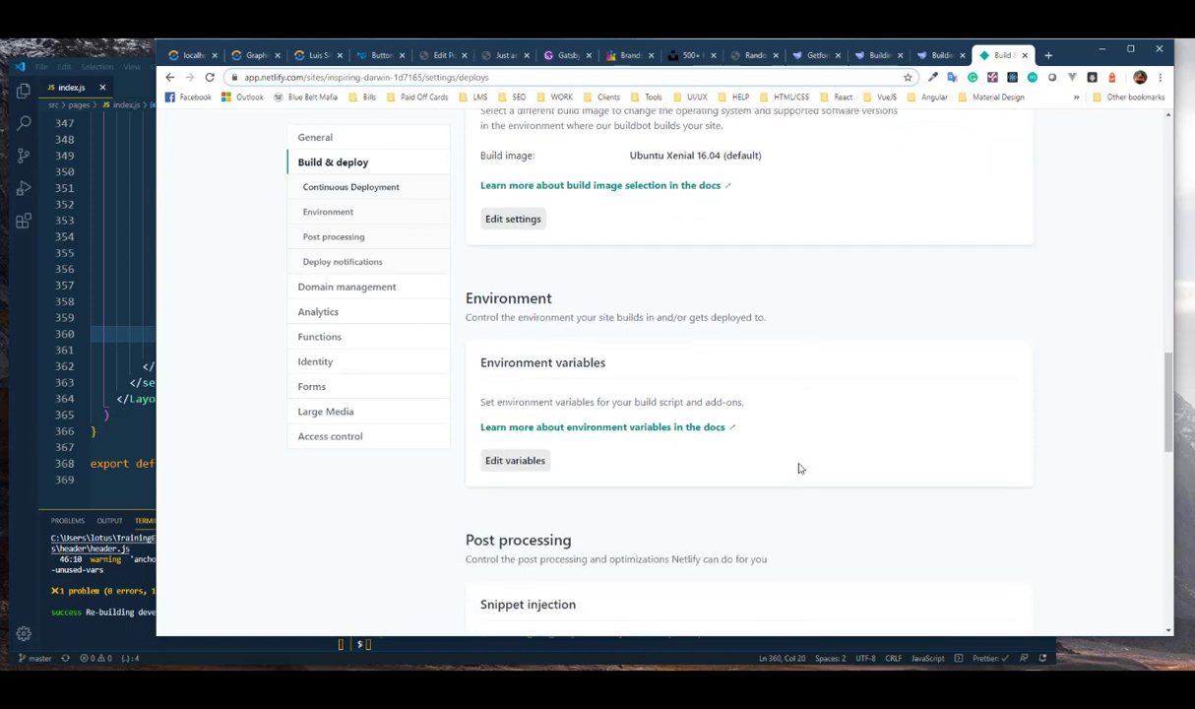
# Step: Revisit the site's General settings and Overview, and return to the team's list of sites
pyautogui.click(362, 139)
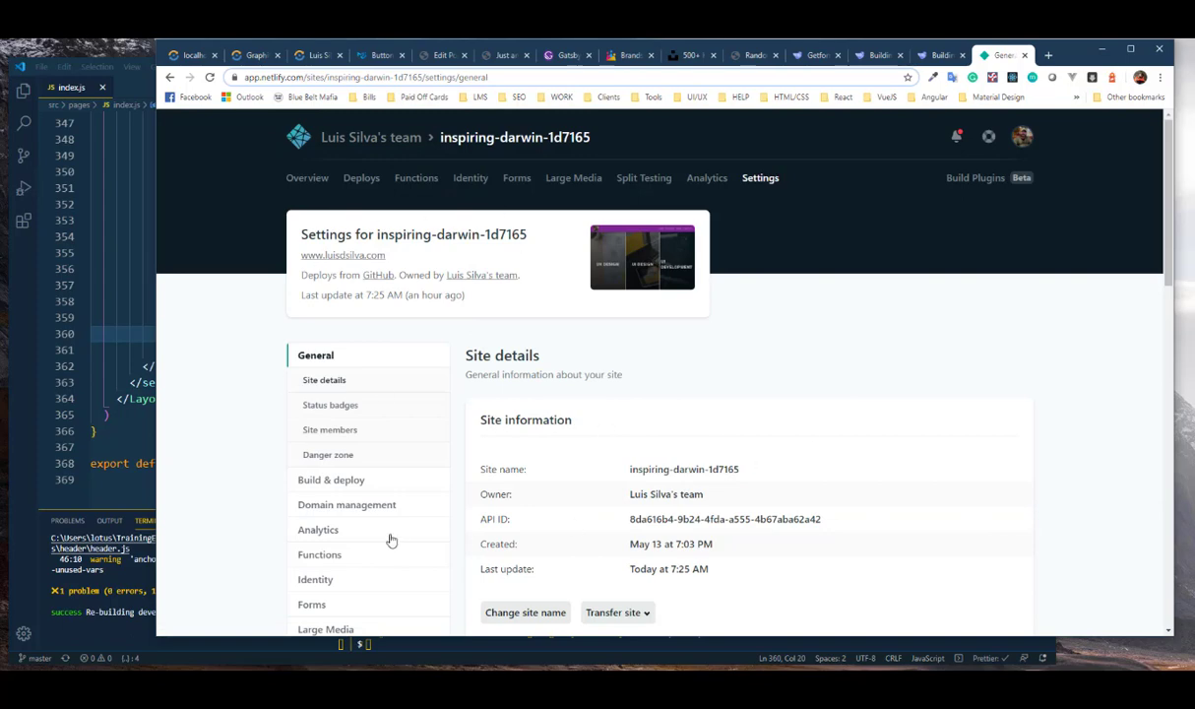
pyautogui.click(308, 178)
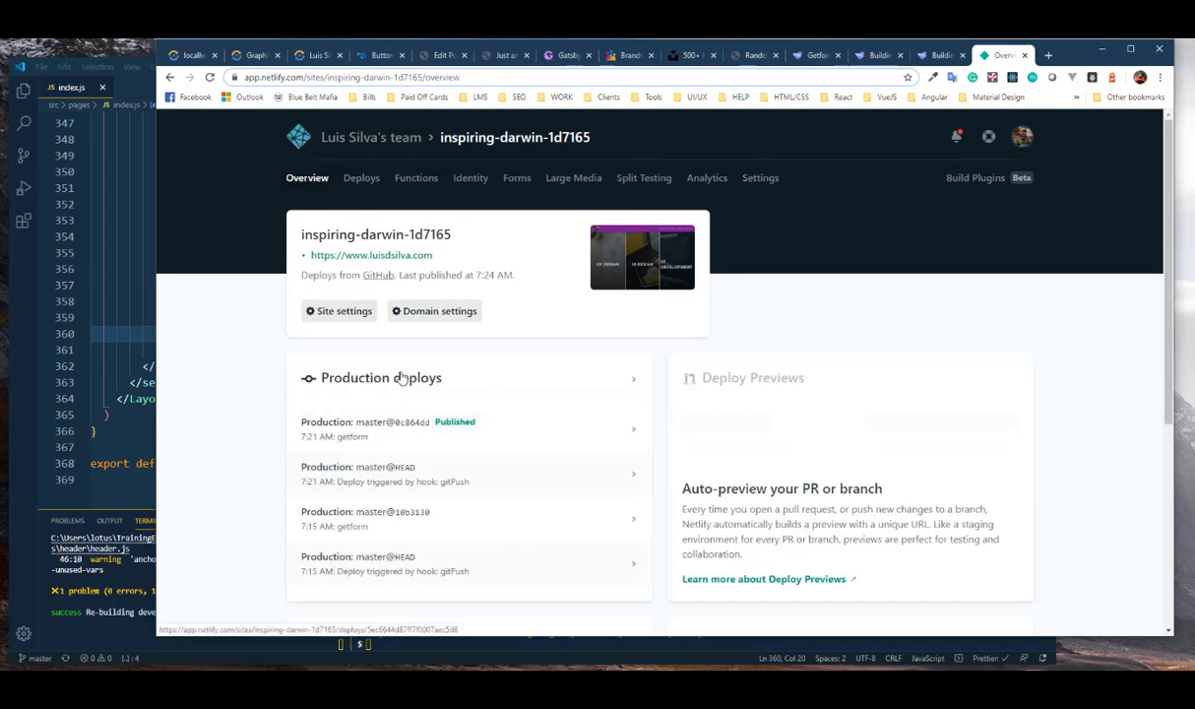
pyautogui.click(361, 141)
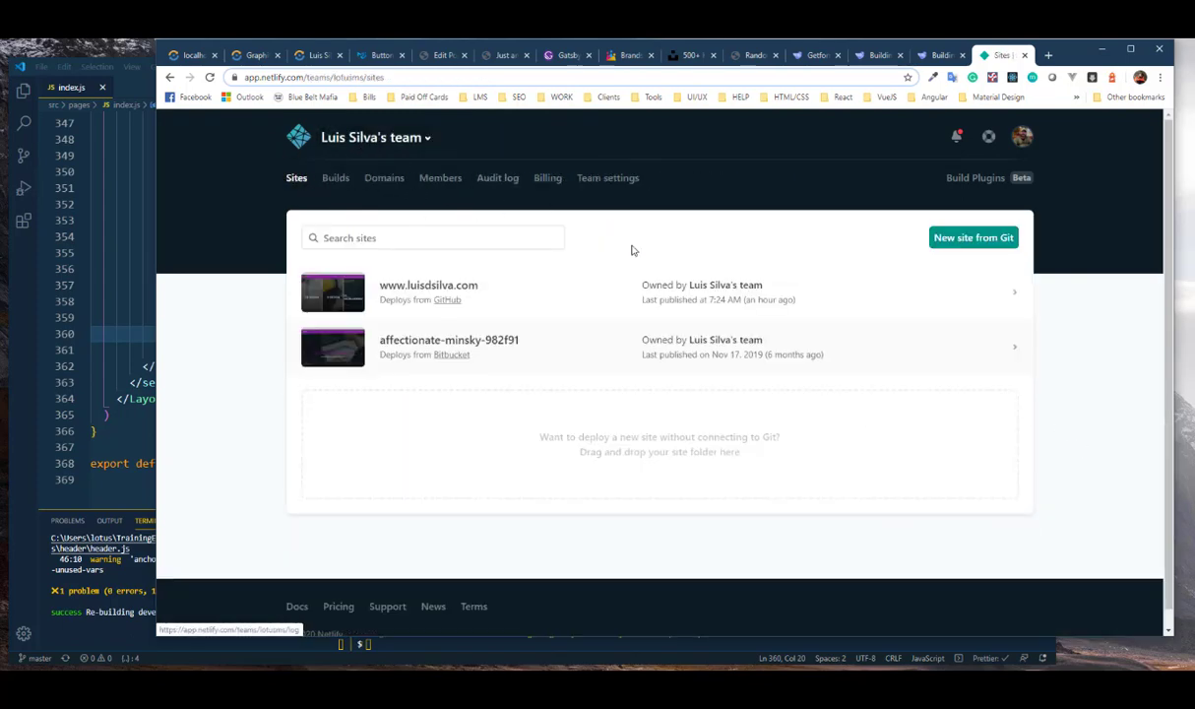